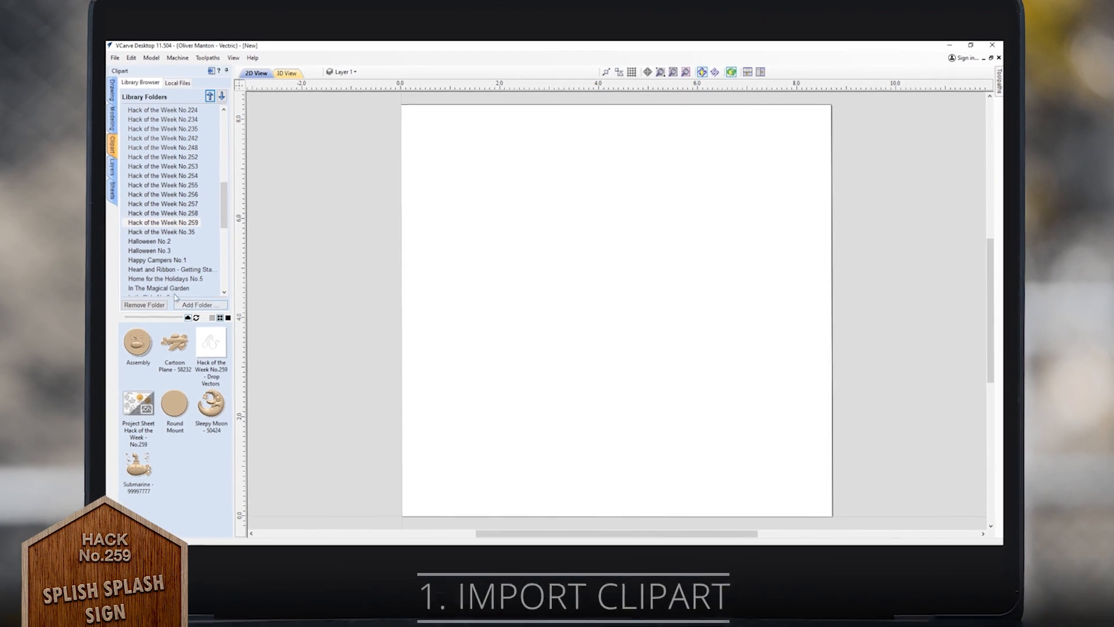
Import the Assembly and Drop Vectors clipart from the Hack of the Week No.259 folder, placing the drops outside the material
click(170, 222)
drag(116, 350, 634, 330)
drag(200, 352, 924, 183)
drag(816, 242, 935, 175)
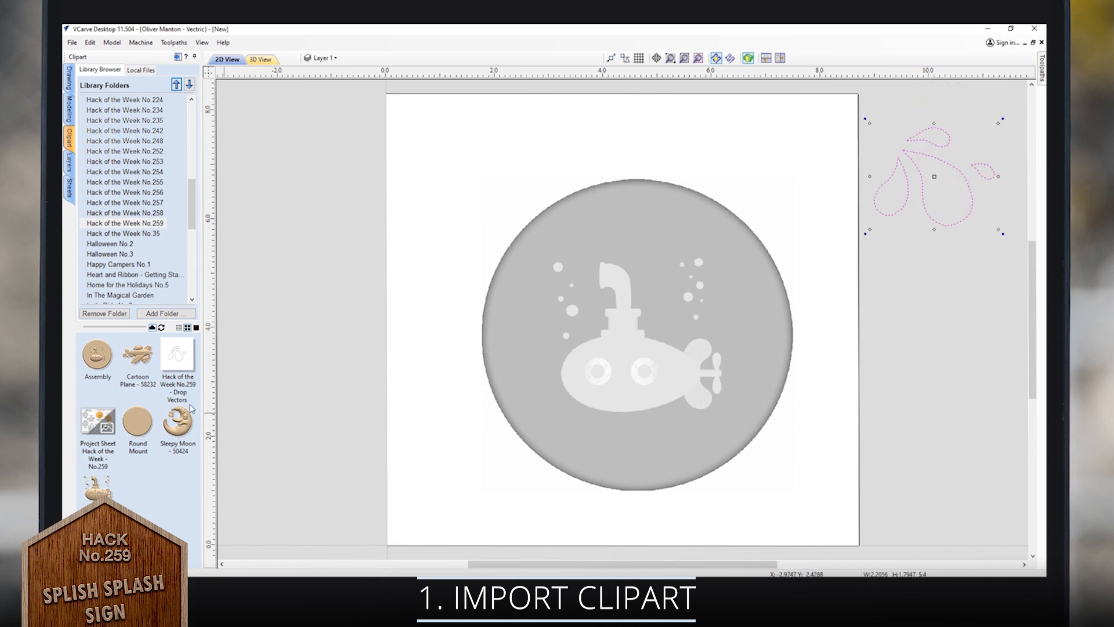
Enlarge the round submarine assembly to about 8.16 inches wide and centre it in the material
click(69, 77)
click(625, 339)
drag(608, 314, 531, 360)
mouse_move(727, 231)
mouse_down()
mouse_move(761, 181)
mouse_move(878, 96)
mouse_up()
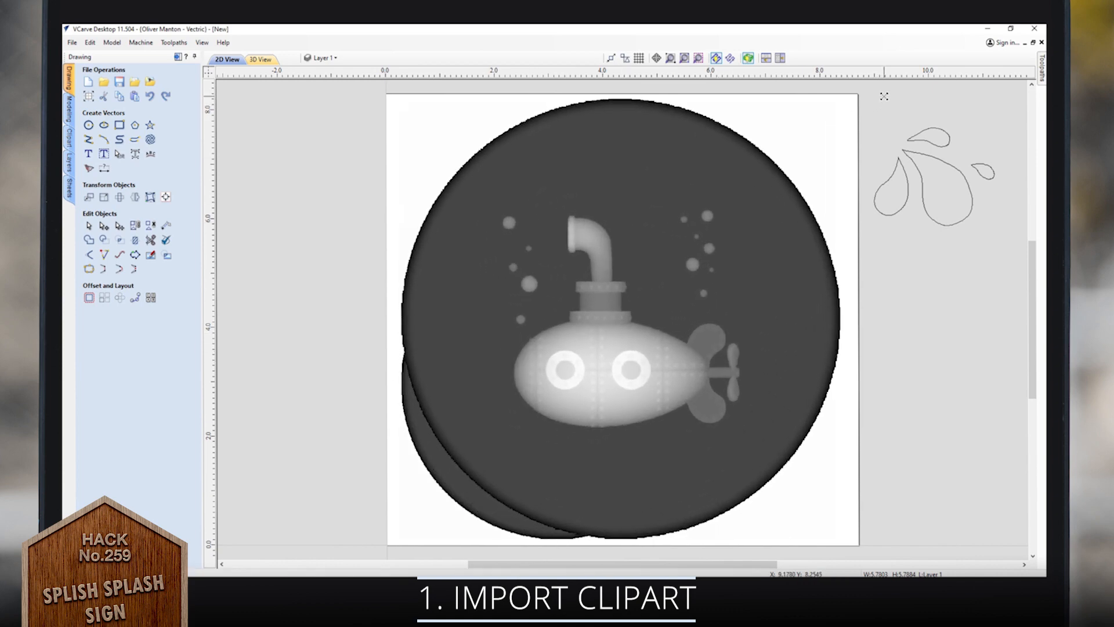
click(166, 196)
click(138, 110)
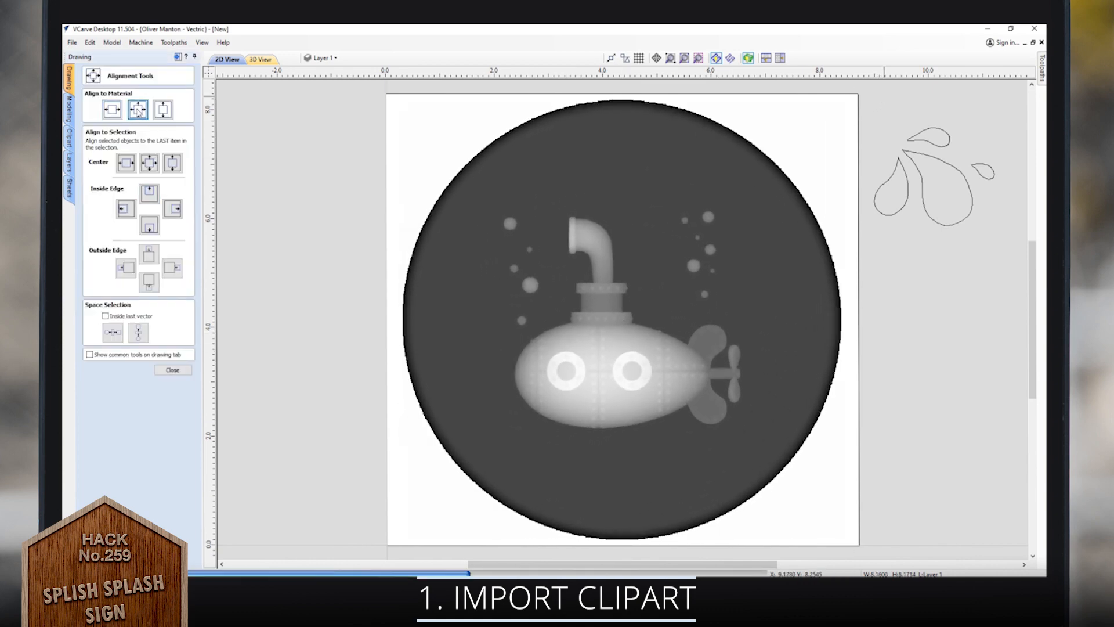
click(170, 371)
Review the Assembly component's properties in the component tree, leaving the assembly deselected
click(68, 113)
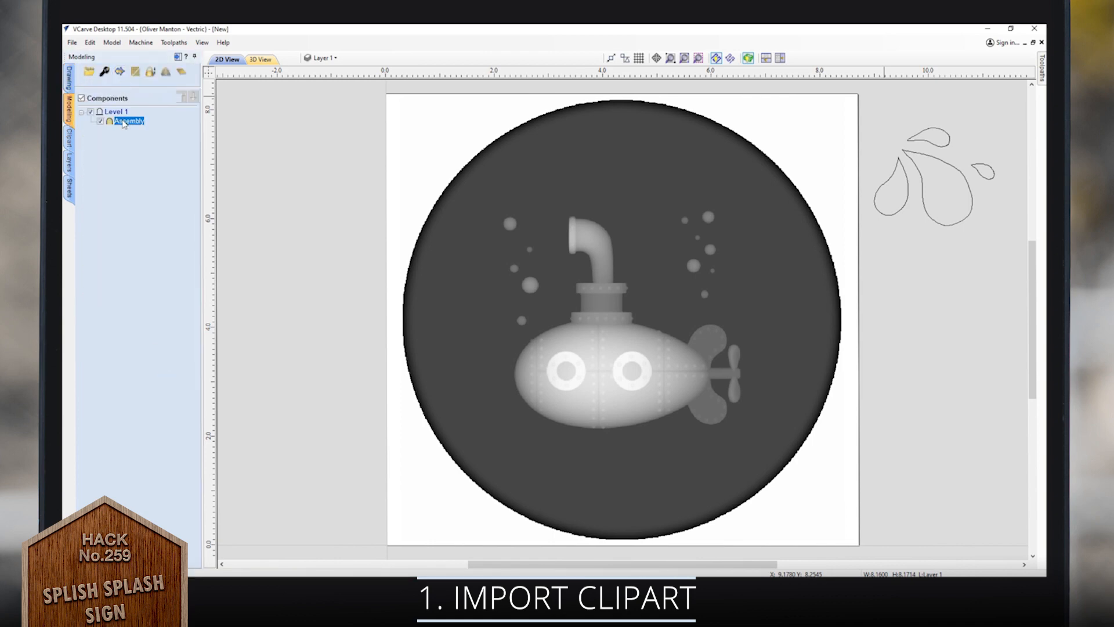
double_click(123, 121)
click(172, 315)
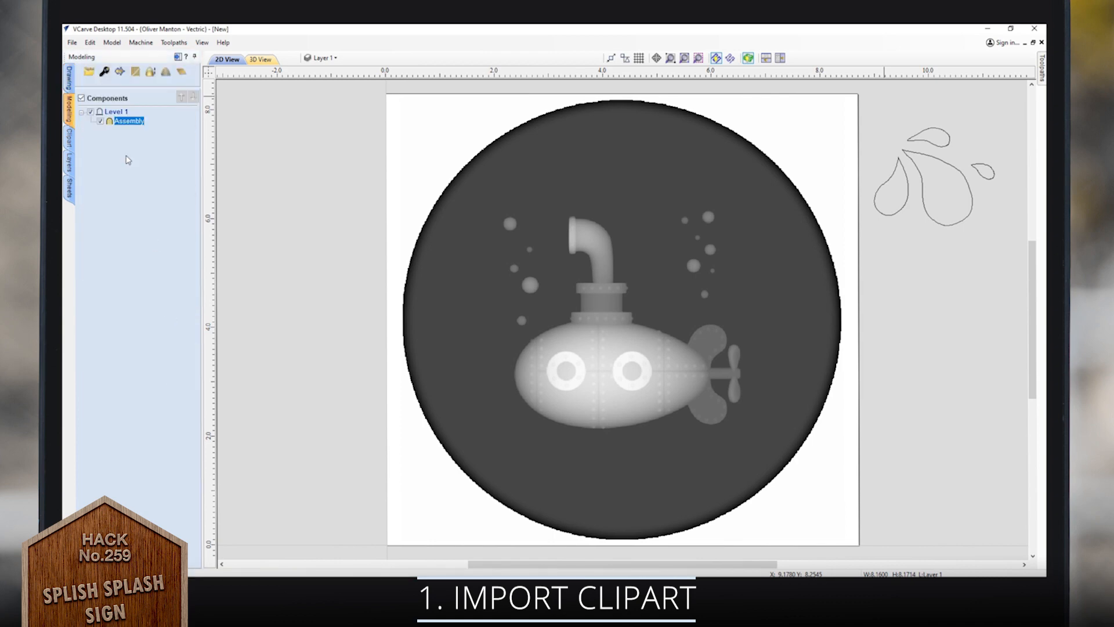
click(68, 79)
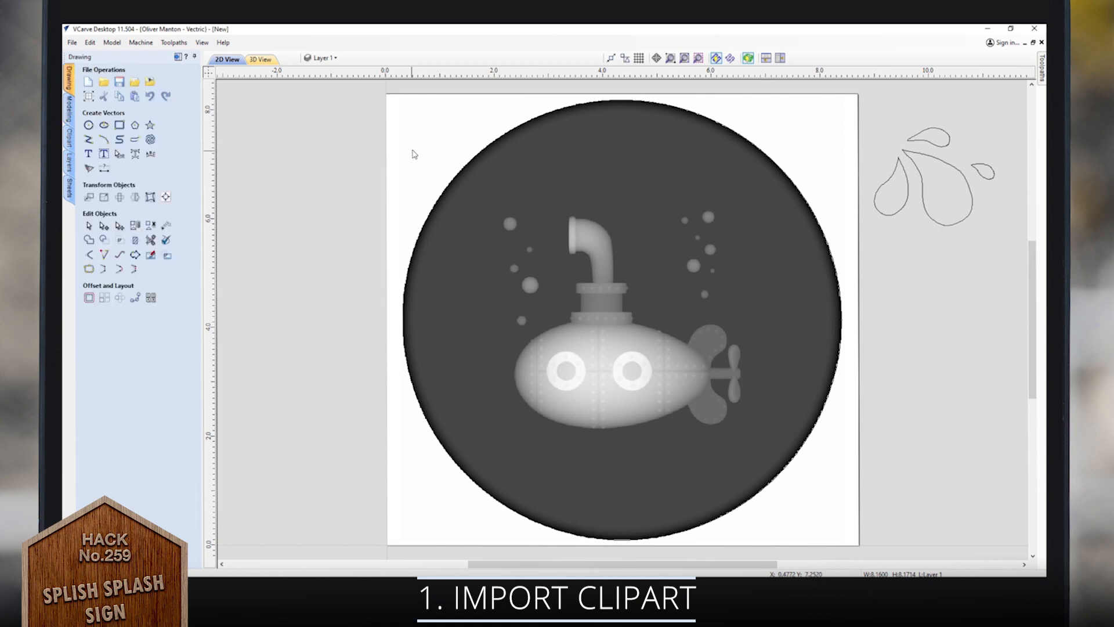
click(459, 164)
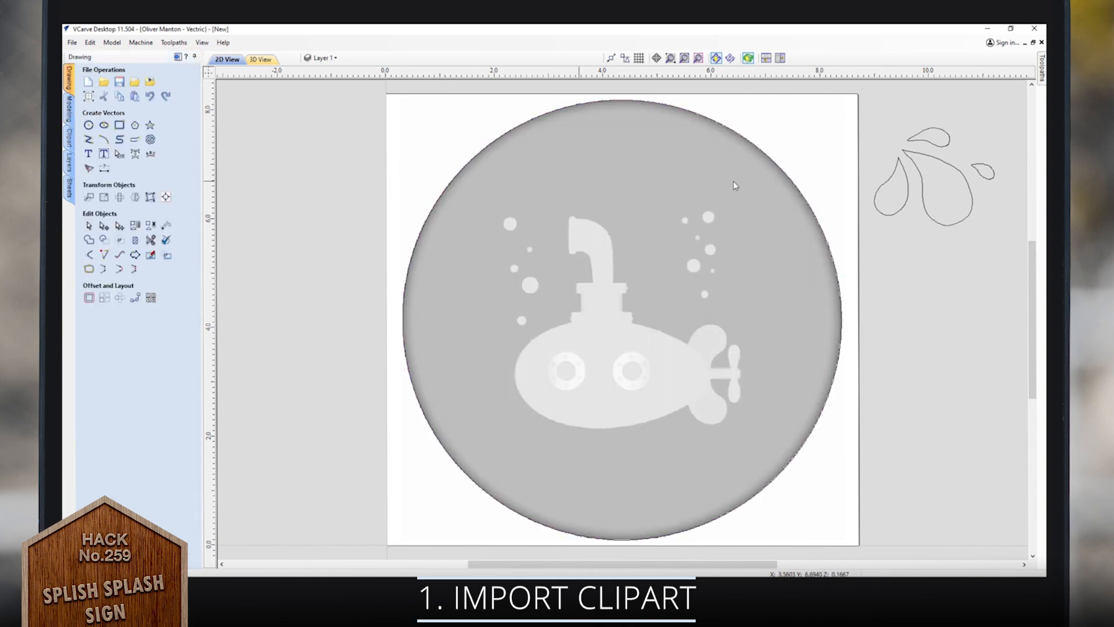
Create the two-line auto layout text "SPLISH SPLASH" in Open Sans ExtraBold, centre aligned
click(104, 154)
text(SPLISH SPLASH)
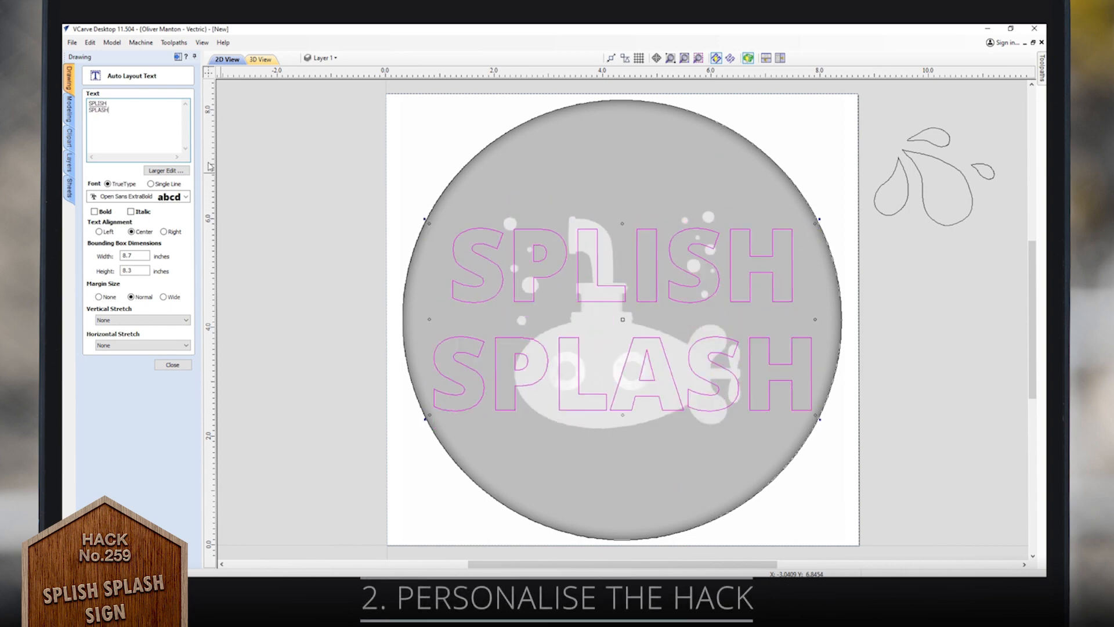
click(172, 365)
Shrink the SPLISH SPLASH text to about 1.88 inches wide and place it above the submarine's periscope
drag(796, 247, 575, 344)
drag(508, 371, 612, 161)
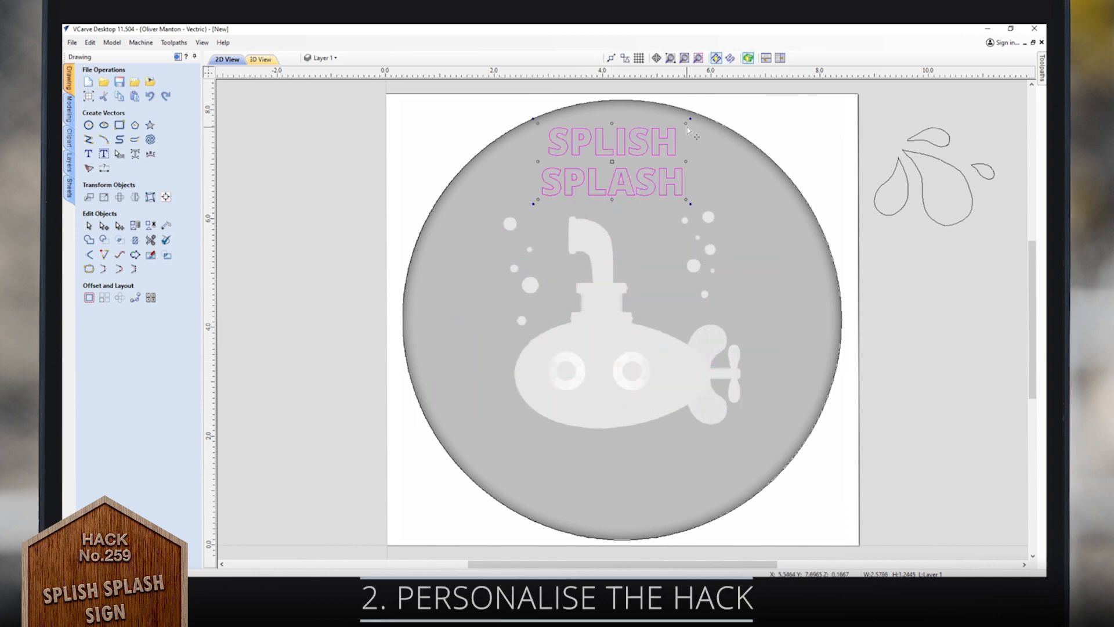
drag(671, 140, 663, 147)
drag(593, 167, 601, 152)
Set the fading of the submarine assembly's bitmap when not selected to 35%
click(705, 174)
right_click(718, 177)
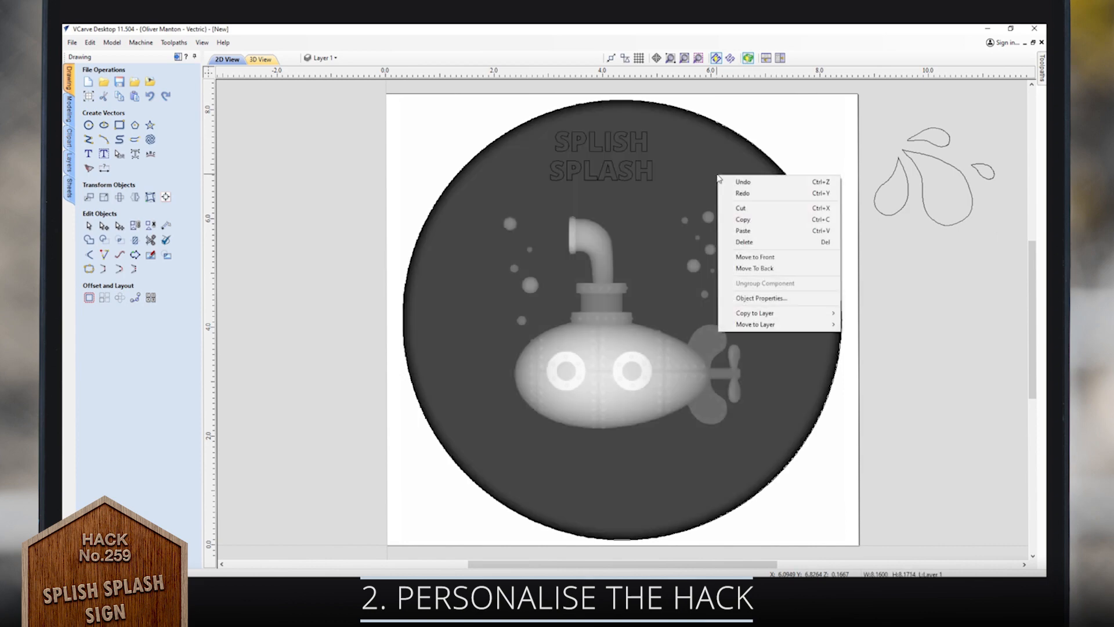
click(761, 298)
mouse_move(547, 303)
mouse_down()
mouse_move(523, 307)
mouse_move(567, 306)
mouse_move(534, 309)
mouse_up()
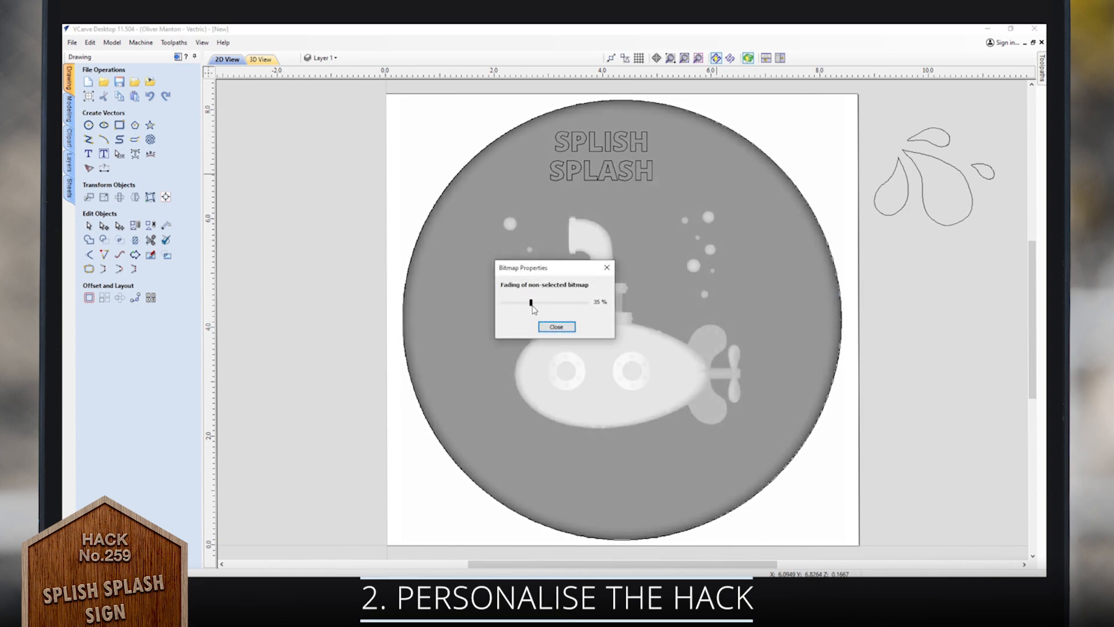
click(556, 328)
Scale the SPLISH SPLASH text up to about 2.04 inches wide and break the text block into separate lines
click(607, 146)
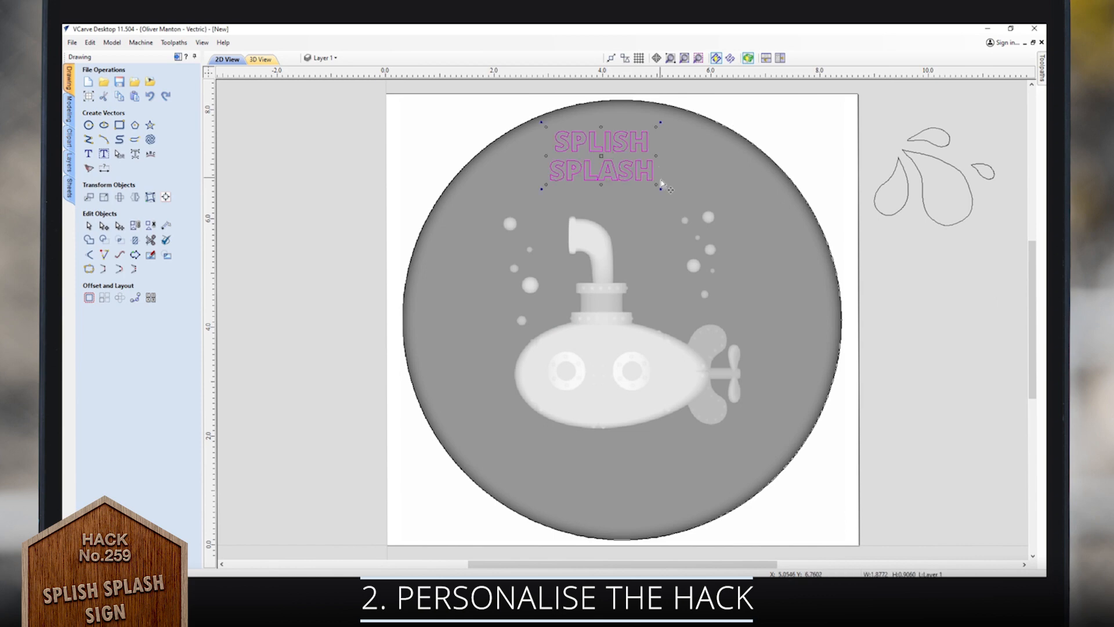
drag(660, 123, 657, 127)
right_click(613, 139)
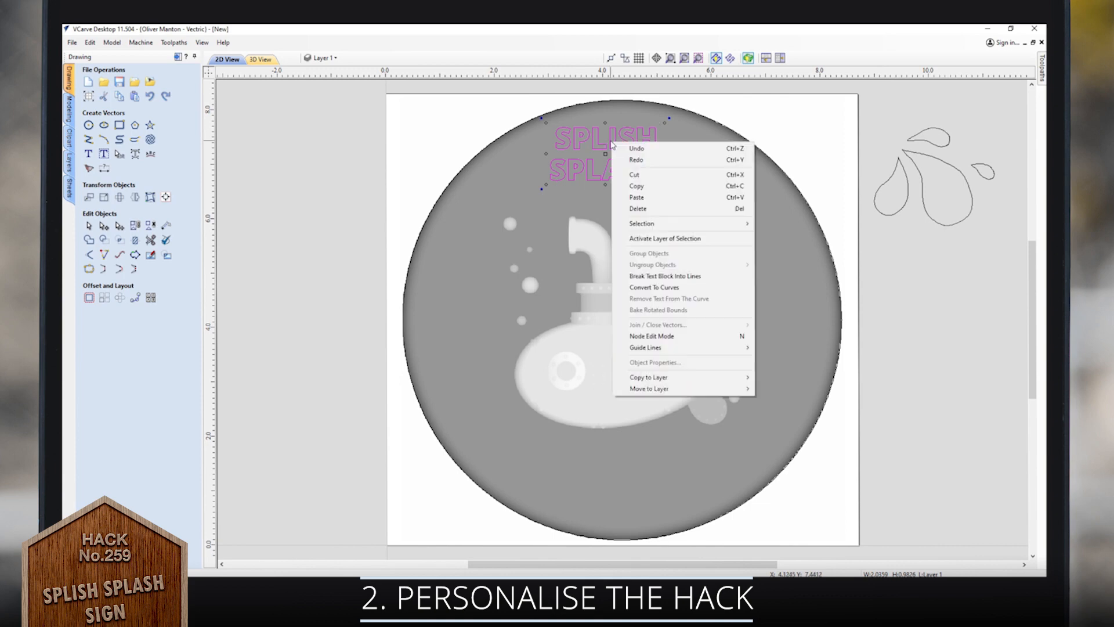
click(662, 275)
Tilt SPLISH upward and SPLASH slightly downward, offsetting SPLASH below and to the right of SPLISH
click(608, 176)
drag(608, 170, 583, 149)
click(604, 147)
click(701, 198)
click(698, 199)
drag(722, 212, 717, 216)
key(Left)
key(Left)
key(Left)
key(Up)
key(Up)
key(Up)
key(Up)
key(Right)
key(Right)
key(Right)
key(Down)
key(Left)
key(Left)
key(Left)
key(Left)
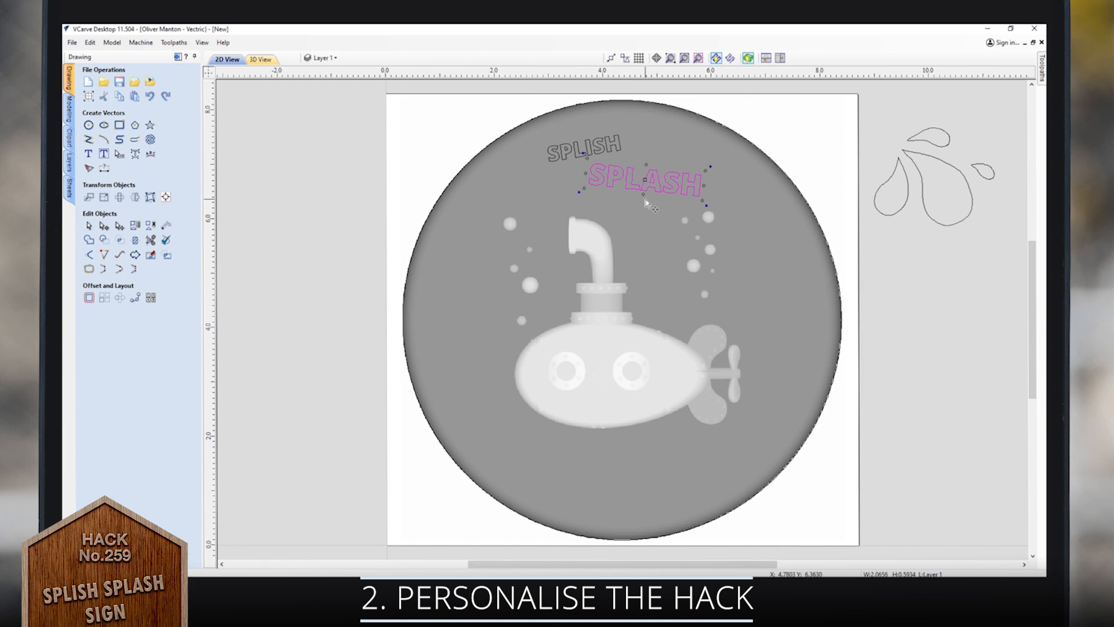
Enlarge SPLASH and SPLISH slightly and nudge both words into a staggered layout above the submarine
drag(704, 171, 693, 171)
key(Down)
key(Down)
click(613, 152)
drag(623, 129, 616, 134)
key(Right)
key(Right)
key(Right)
key(Up)
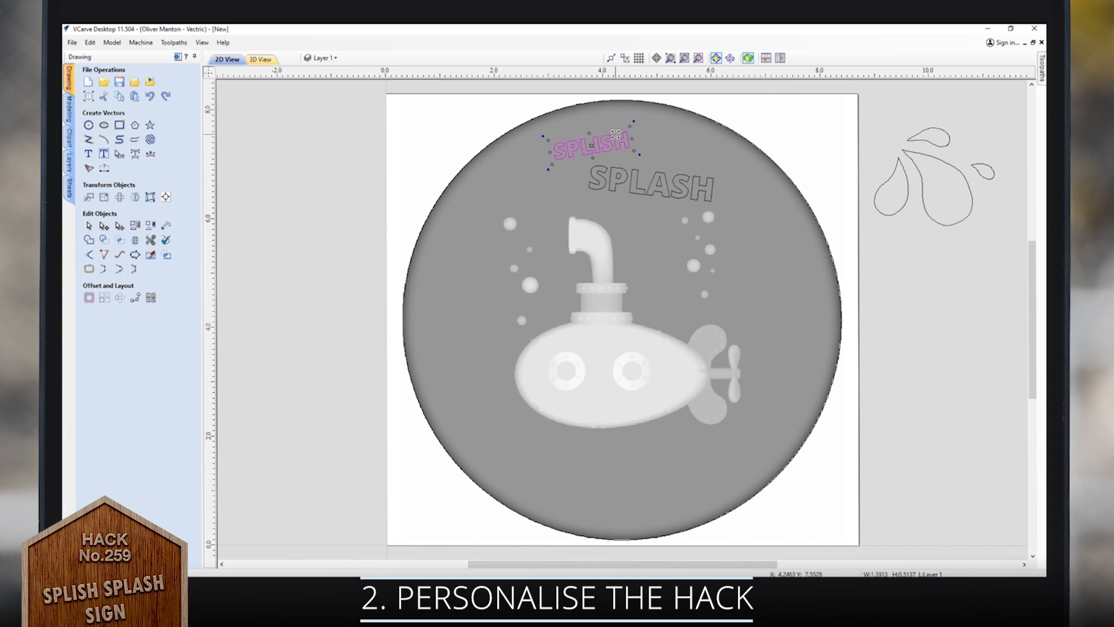
click(422, 184)
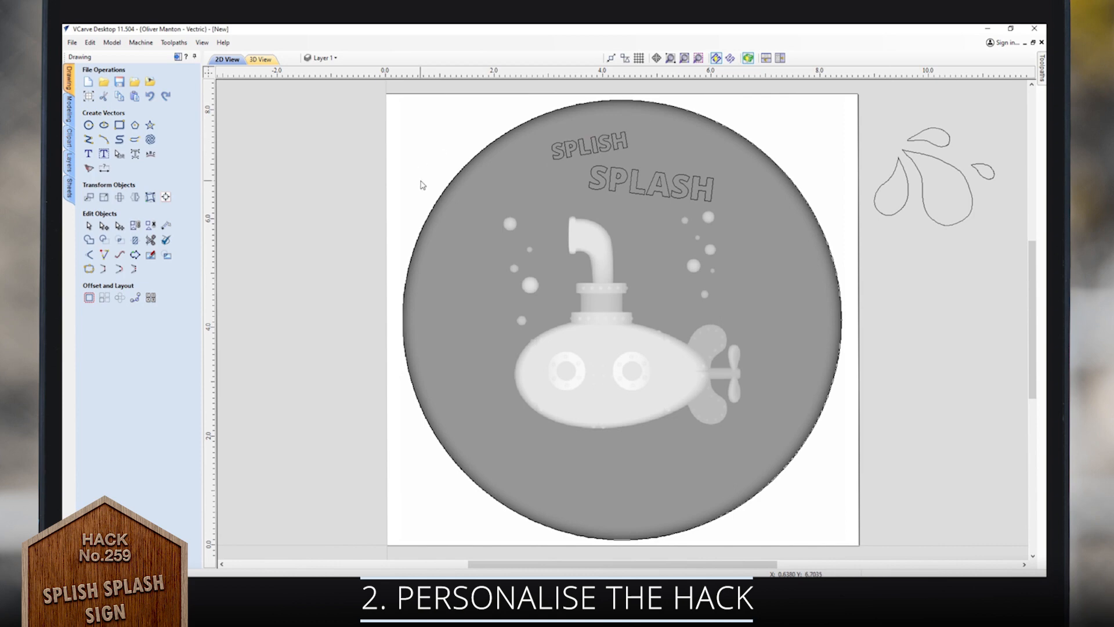
Create the centred auto layout text "SCRUB A DUB DUB", with DUB DUB on a second line
click(104, 154)
text(SCRUB)
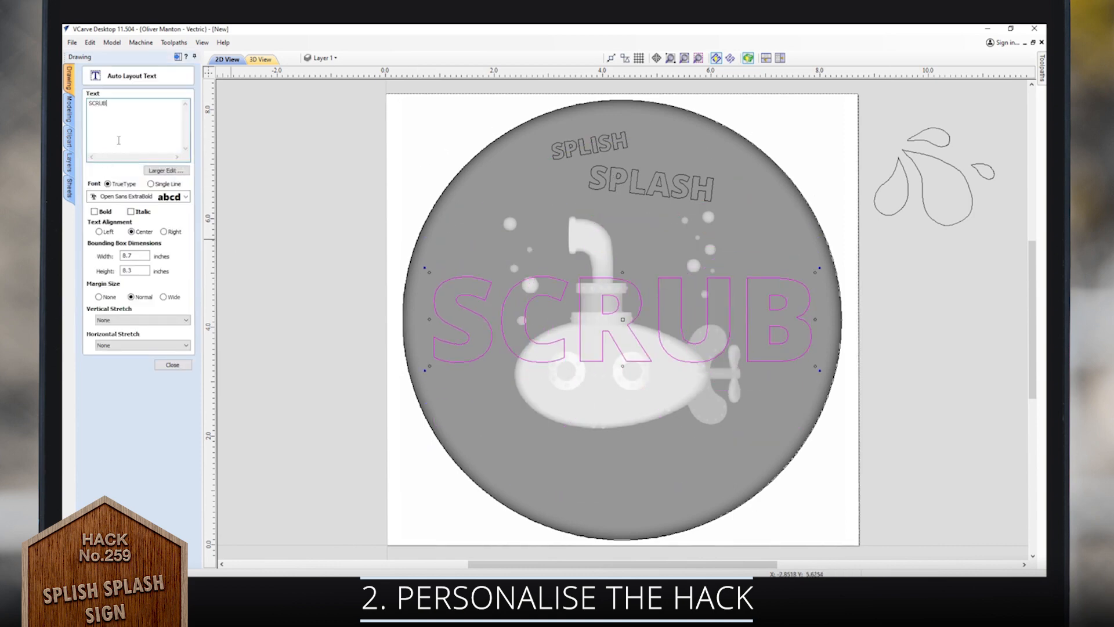
text( A DUB DUB)
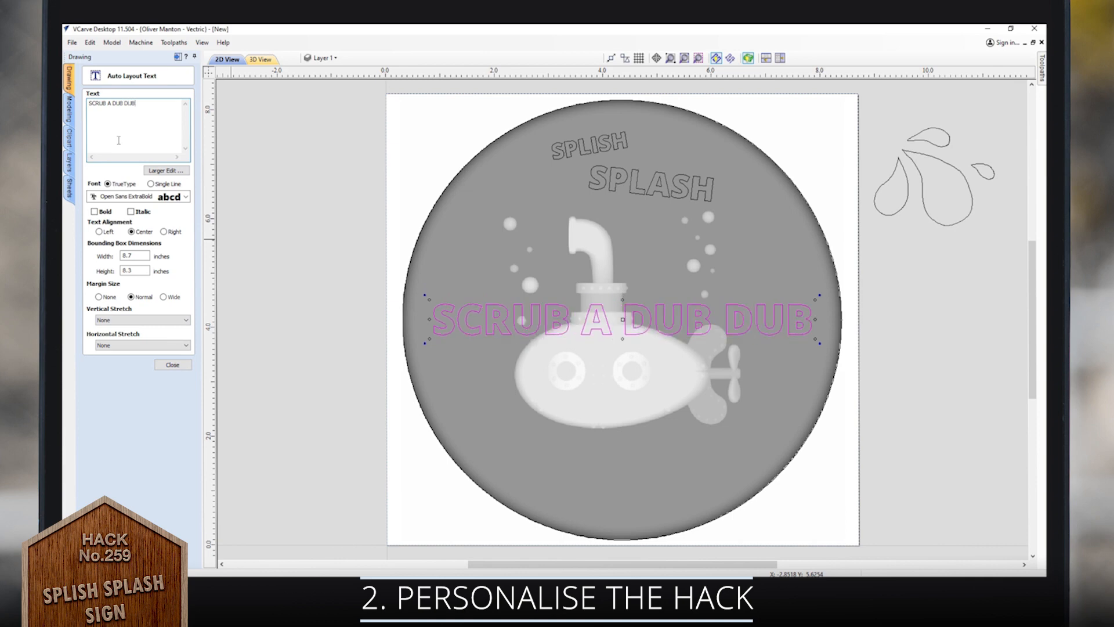
key(Return)
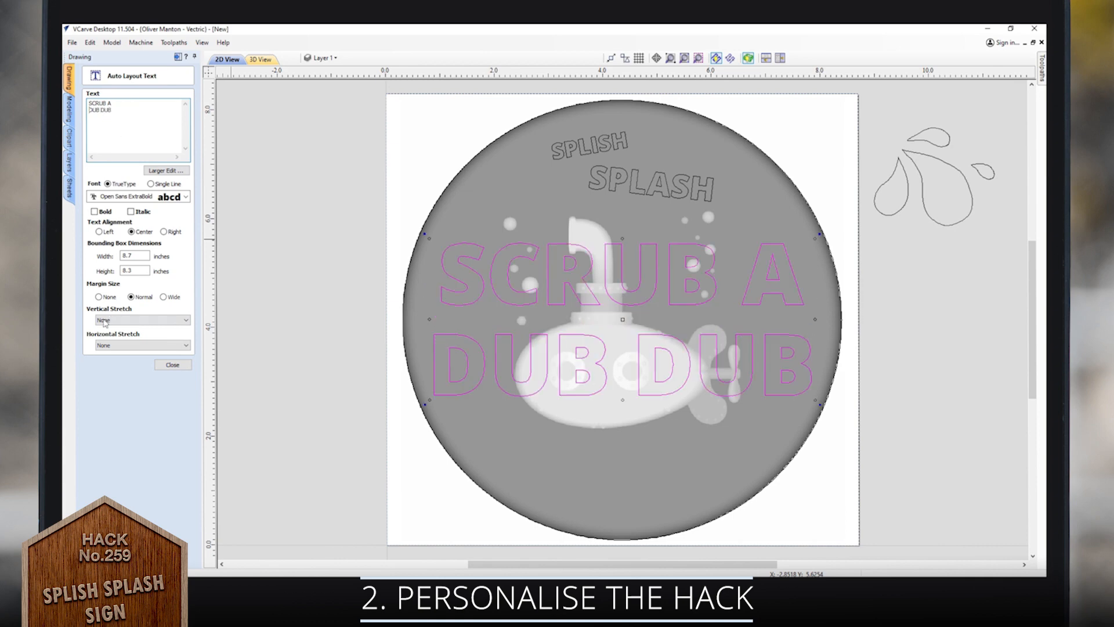
click(170, 364)
Shrink the SCRUB A DUB DUB text to about 2.36 inches wide, place it below the submarine and break it into lines
click(787, 264)
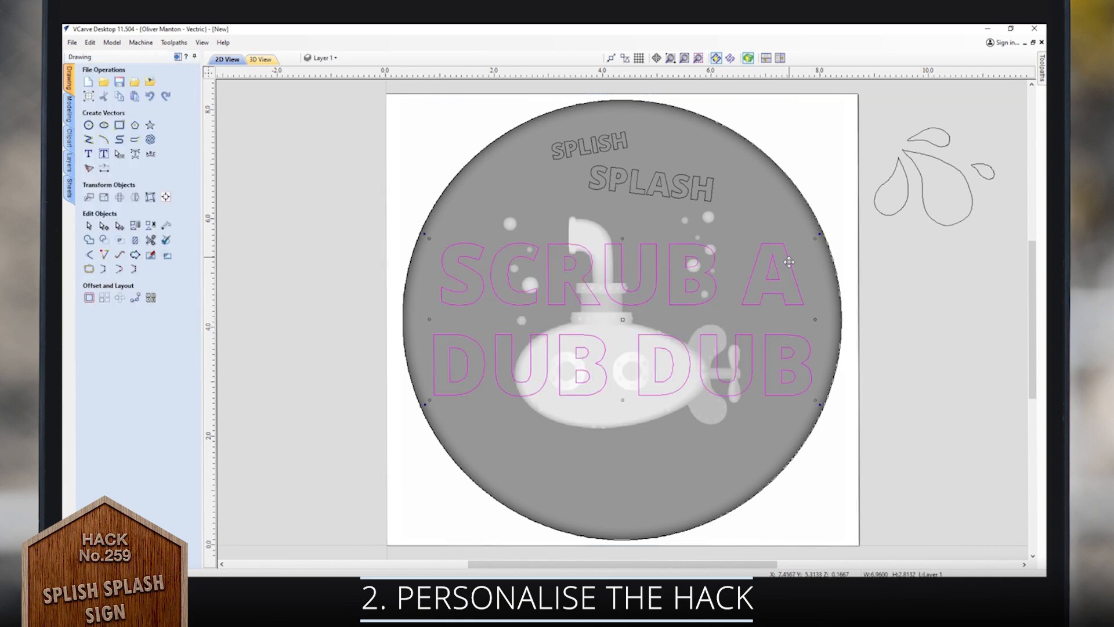
drag(814, 242, 563, 341)
drag(497, 370, 615, 477)
right_click(605, 462)
click(651, 341)
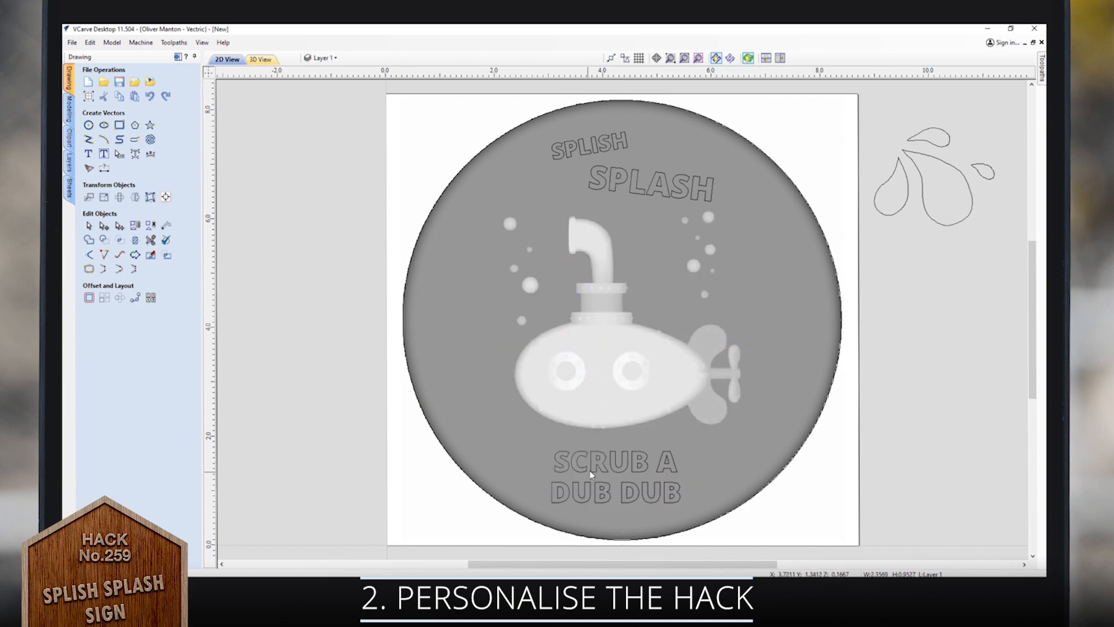
Shrink the SCRUB A line, tilt it slightly upward and shift it to the left above DUB DUB
click(583, 469)
drag(682, 446, 625, 467)
key(Left)
key(Left)
key(Left)
key(Up)
key(Left)
Enlarge DUB DUB to about 2.53 inches wide, tilt it slightly upward and nudge it up and right
click(632, 489)
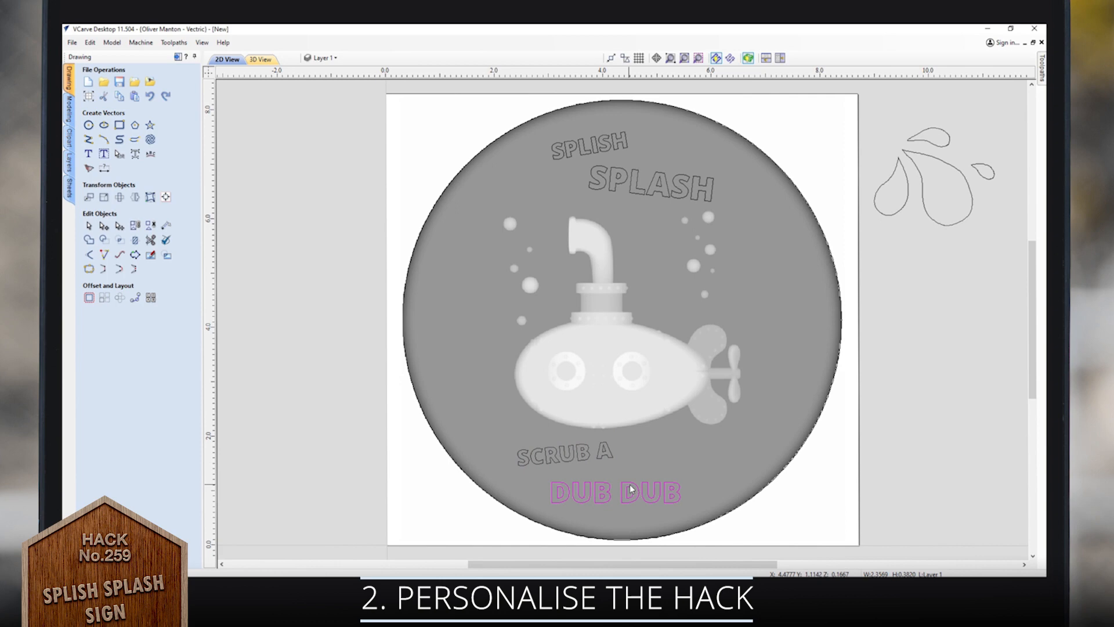
drag(685, 477, 697, 472)
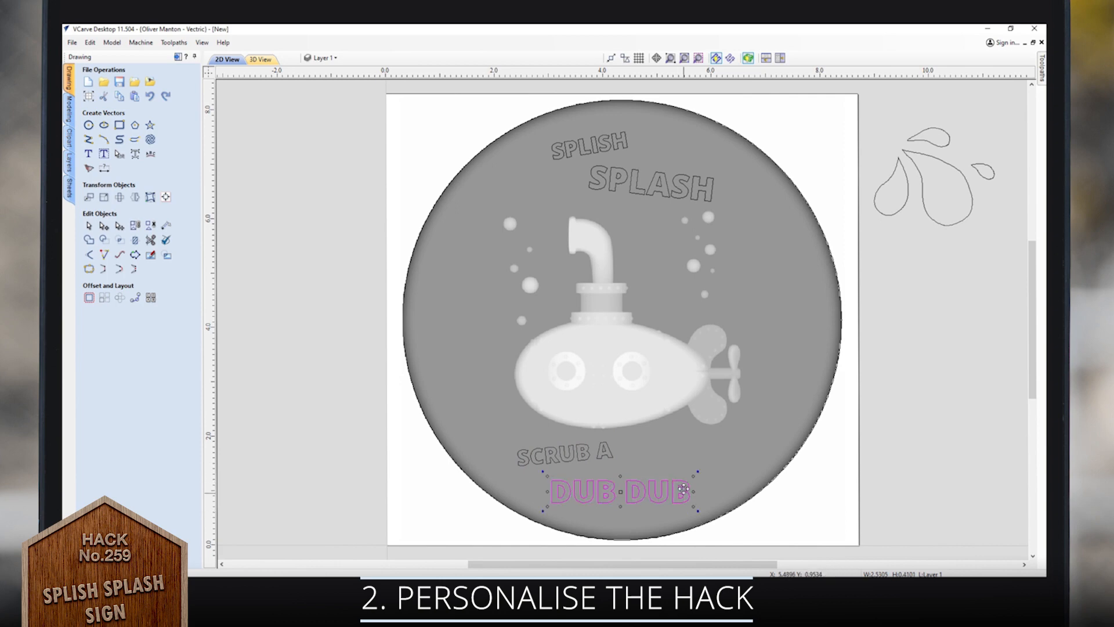
drag(699, 512, 703, 510)
key(Up)
key(Up)
key(Down)
key(Right)
Centre SCRUB A and DUB DUB together horizontally in the material, then nudge the pair slightly left
click(584, 466)
shift+click(574, 485)
click(165, 197)
click(112, 109)
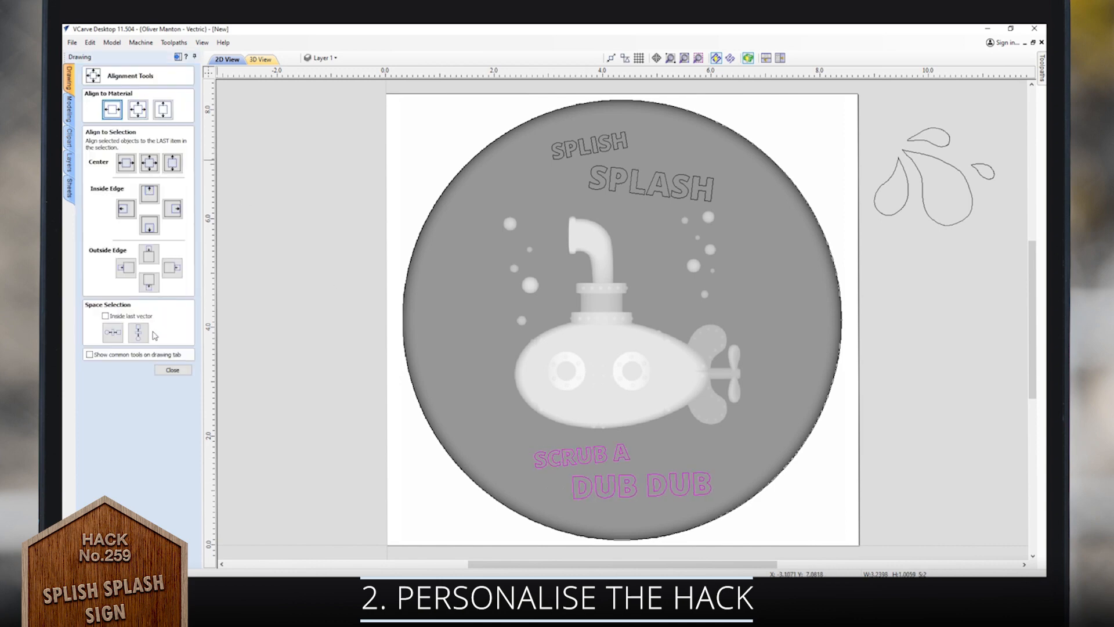
click(172, 370)
key(Left)
key(Left)
key(Left)
key(Left)
key(Left)
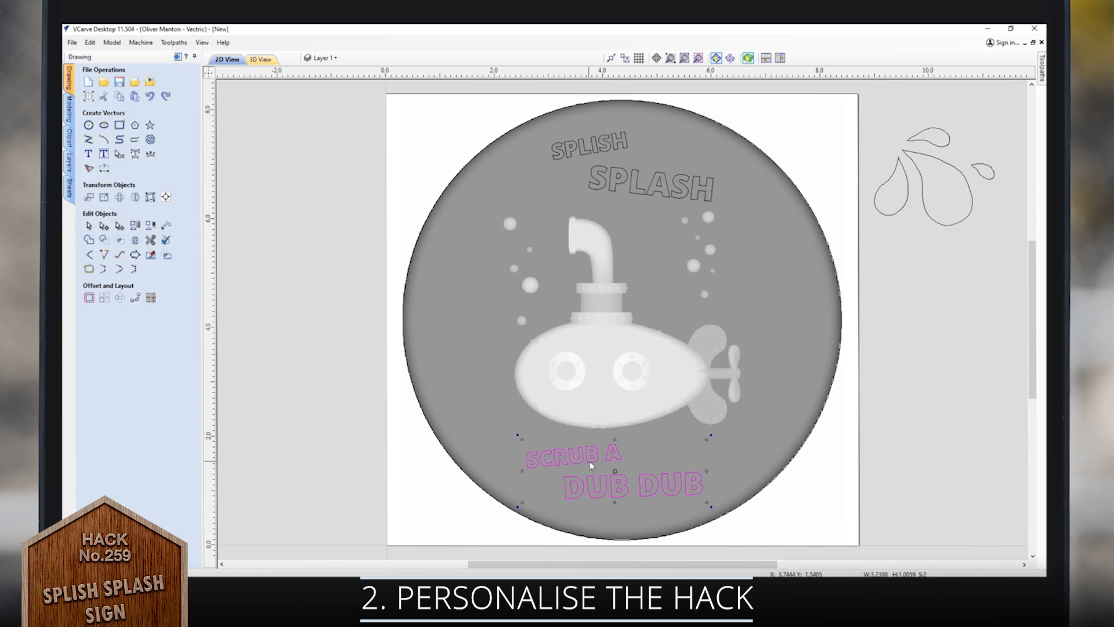
click(770, 128)
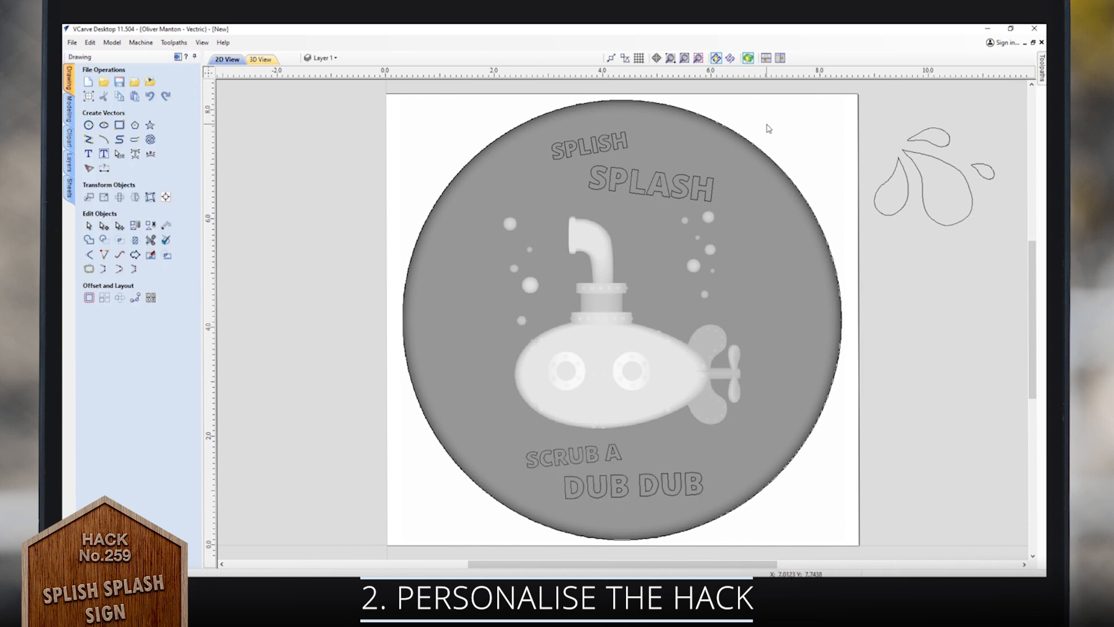
Copy the four-drop splash to the plaque's right side, rotating and shrinking it above the submarine's propeller
drag(863, 111, 1015, 246)
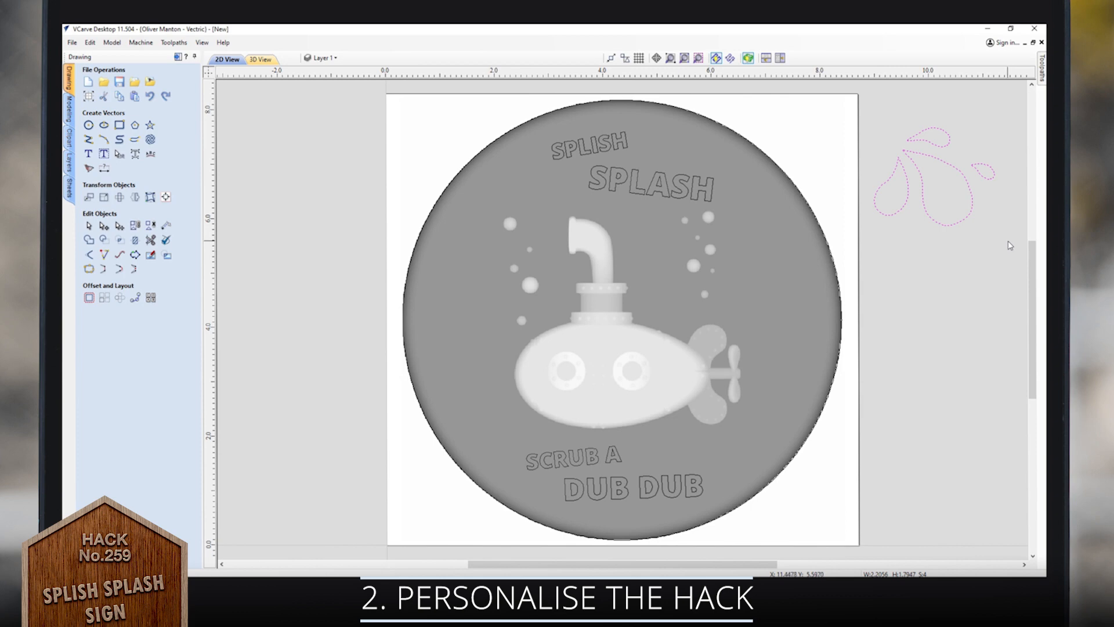
click(970, 226)
drag(936, 176, 739, 268)
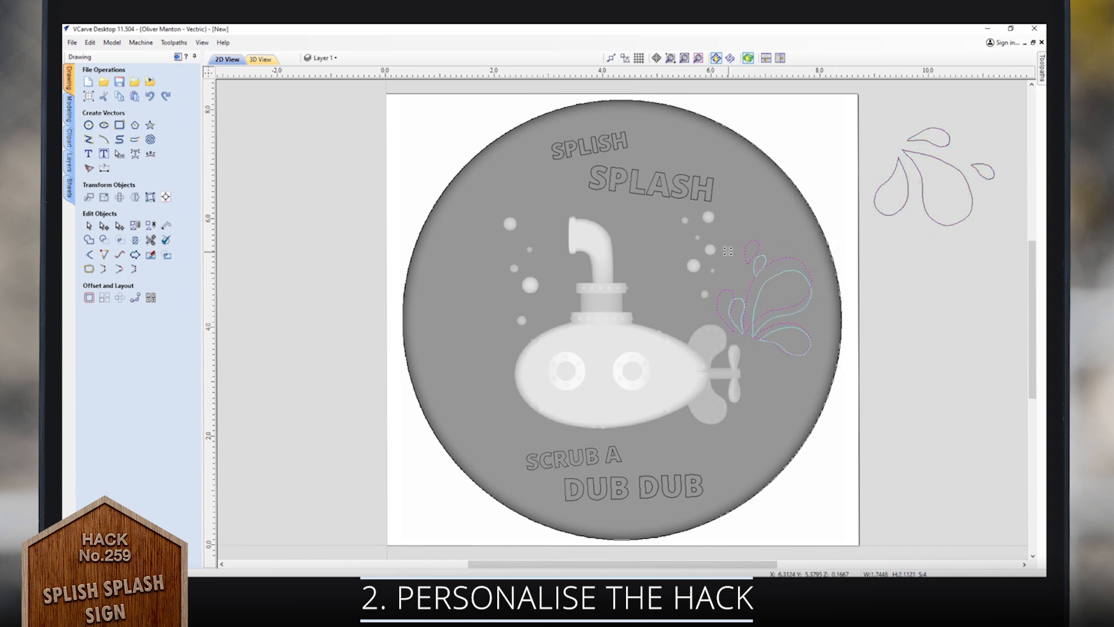
drag(777, 306, 767, 257)
drag(812, 219, 816, 223)
drag(735, 226, 748, 248)
click(897, 228)
click(778, 283)
Place another copy of the four-drop splash left of the submarine, shrunk and rotated to spray outward
drag(865, 107, 1038, 265)
ctrl+drag(935, 177, 473, 330)
drag(545, 274, 438, 359)
drag(410, 282, 442, 313)
click(941, 279)
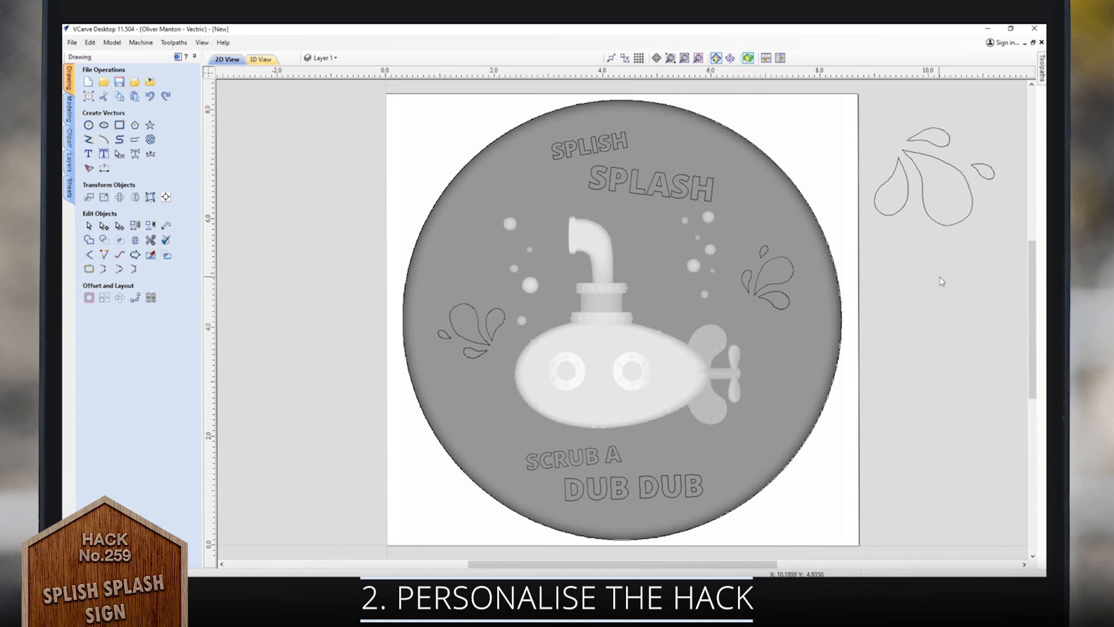
Place three small rotated copies of single drops around SPLISH SPLASH: right of SPLISH, left of SPLASH and right of SPLASH
click(931, 140)
drag(932, 142, 688, 159)
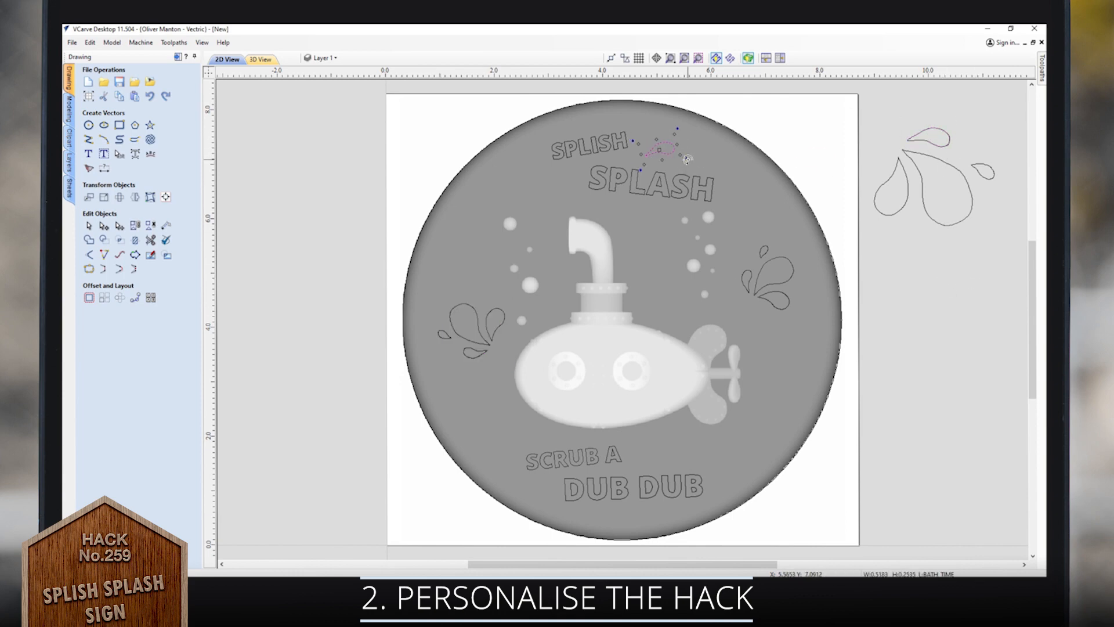
click(907, 202)
drag(892, 183, 546, 184)
drag(992, 175, 752, 217)
click(905, 282)
Copy the upper drop to the left of DUB DUB, shrinking and rotating it to fit below SCRUB A
click(929, 138)
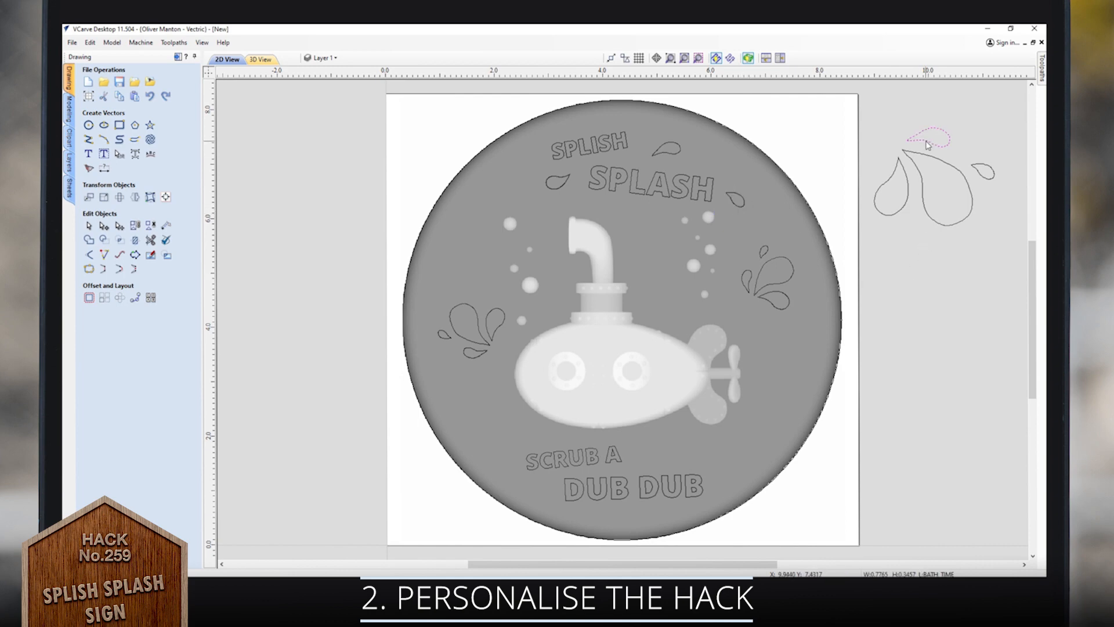
drag(930, 137, 490, 506)
drag(506, 468, 556, 508)
drag(522, 473, 526, 477)
click(954, 184)
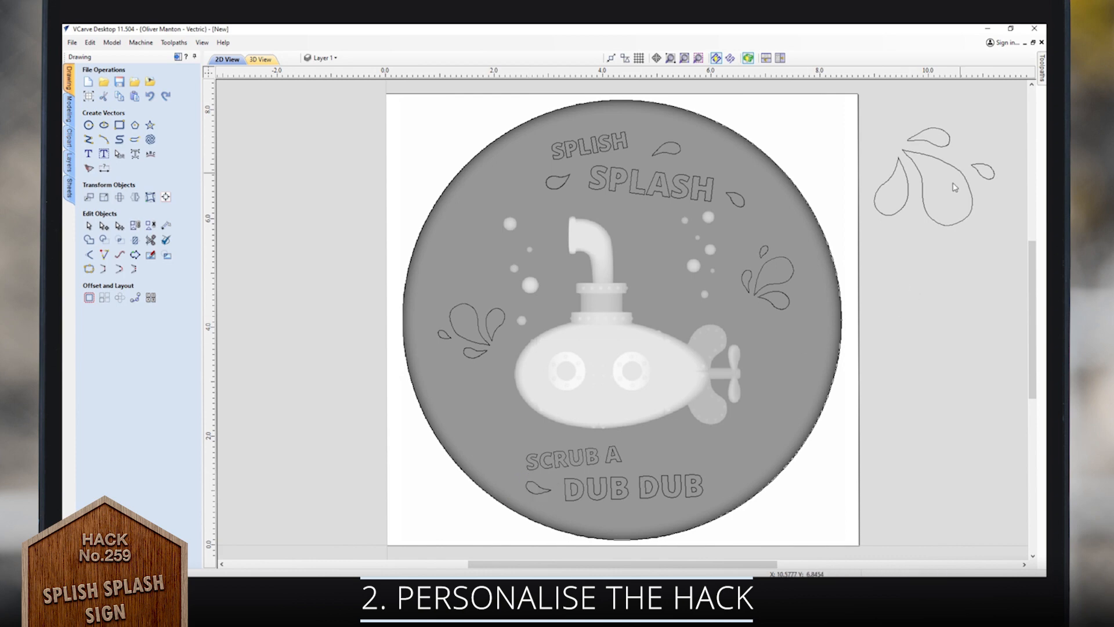
Copy the smallest drop beside SCRUB A and the largest drop, shrunk and rotated, to the right of DUB DUB
click(980, 178)
mouse_move(982, 171)
ctrl+mouse_down()
mouse_move(644, 460)
mouse_move(648, 427)
mouse_move(646, 448)
ctrl+mouse_up()
click(931, 433)
click(928, 221)
ctrl+drag(941, 193, 738, 495)
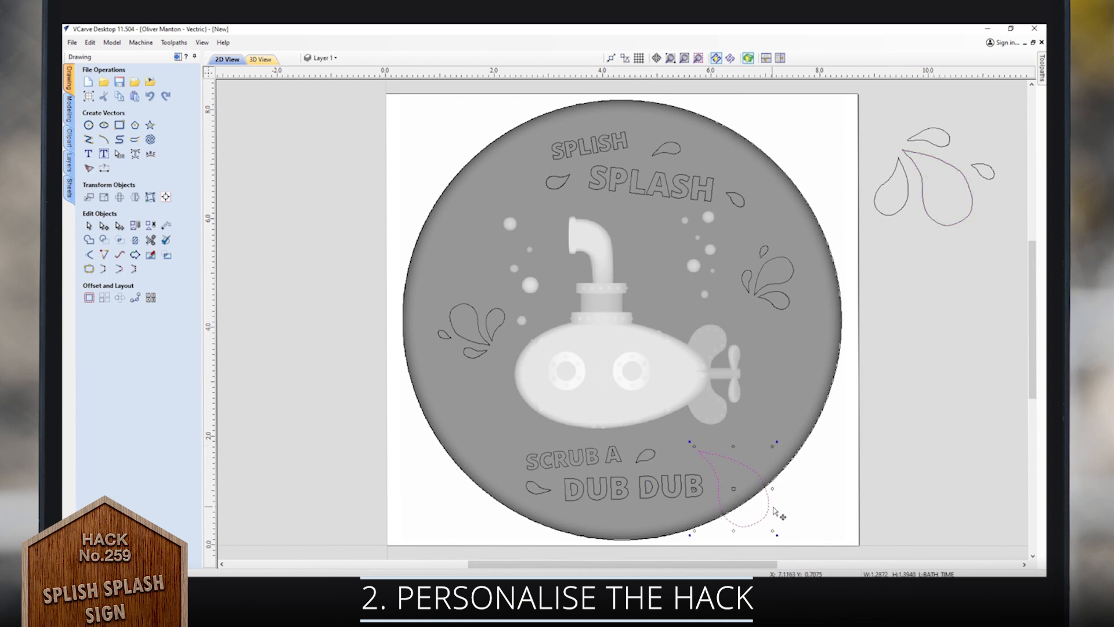
drag(779, 443, 725, 503)
Select all the drops placed on the plaque, including both splashes, and group them
shift+click(651, 460)
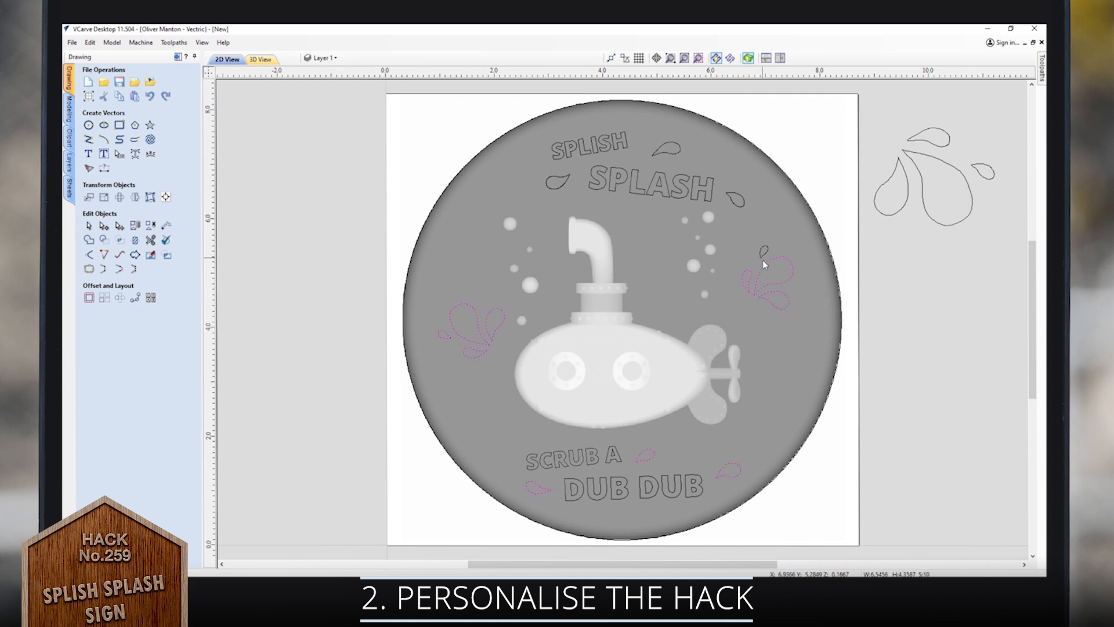
shift+click(564, 182)
right_click(565, 183)
click(600, 295)
Offset all the drops on the plaque inwards by 0.04 inches with the new vectors selected, and group the selected outlines
click(88, 298)
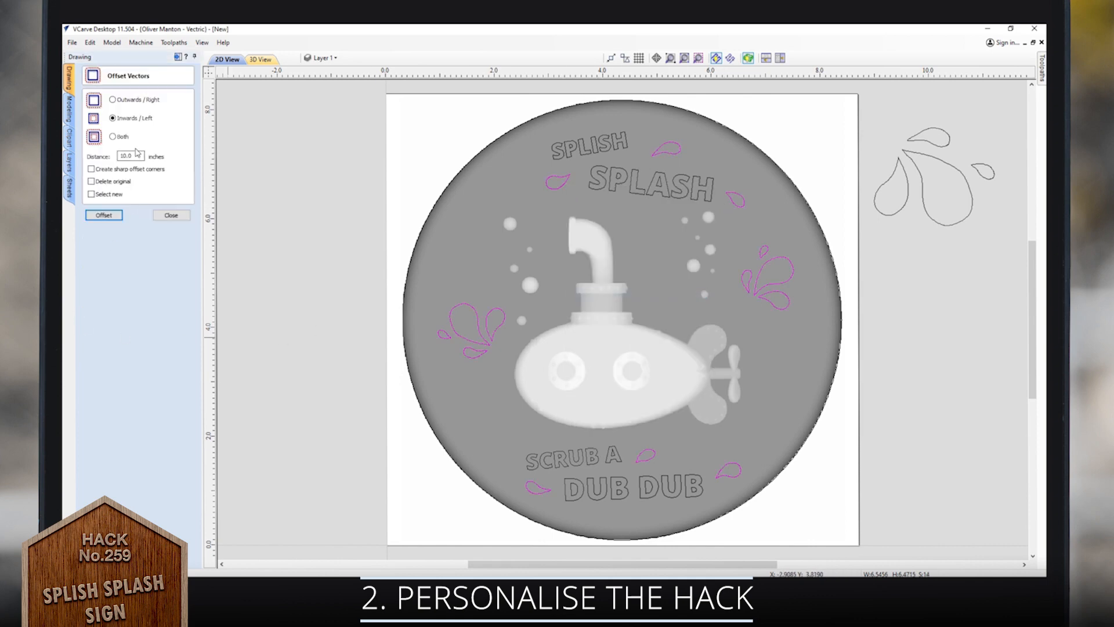
click(91, 194)
click(104, 215)
right_click(473, 307)
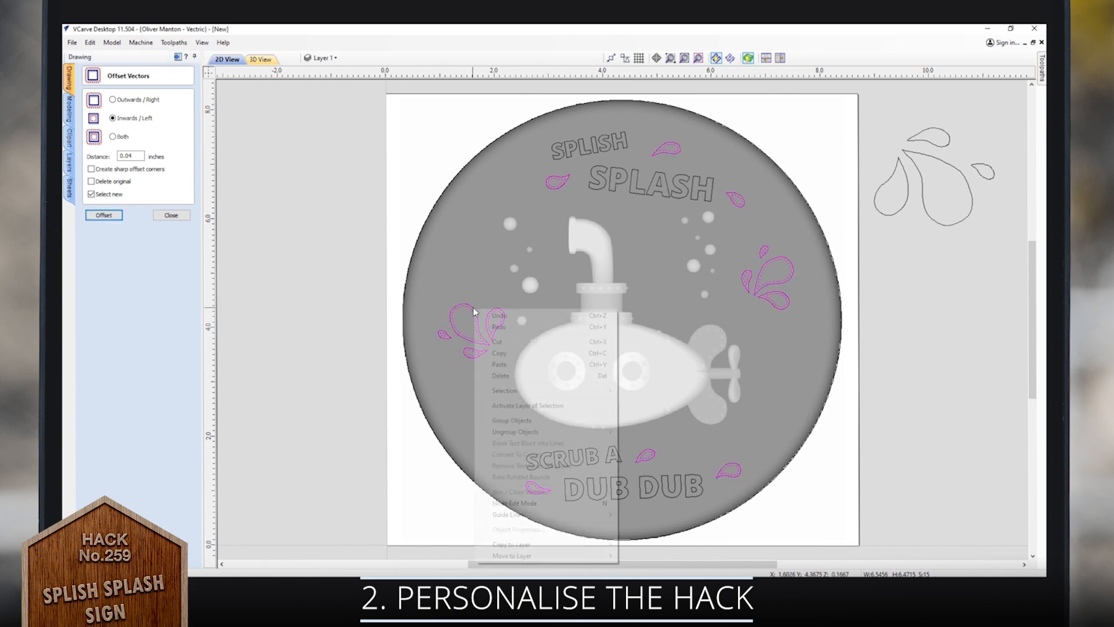
click(525, 422)
click(171, 215)
Select the SPLISH SPLASH and SCRUB A DUB DUB texts and group them
click(847, 282)
click(600, 186)
shift+click(569, 460)
right_click(570, 479)
click(592, 340)
click(983, 377)
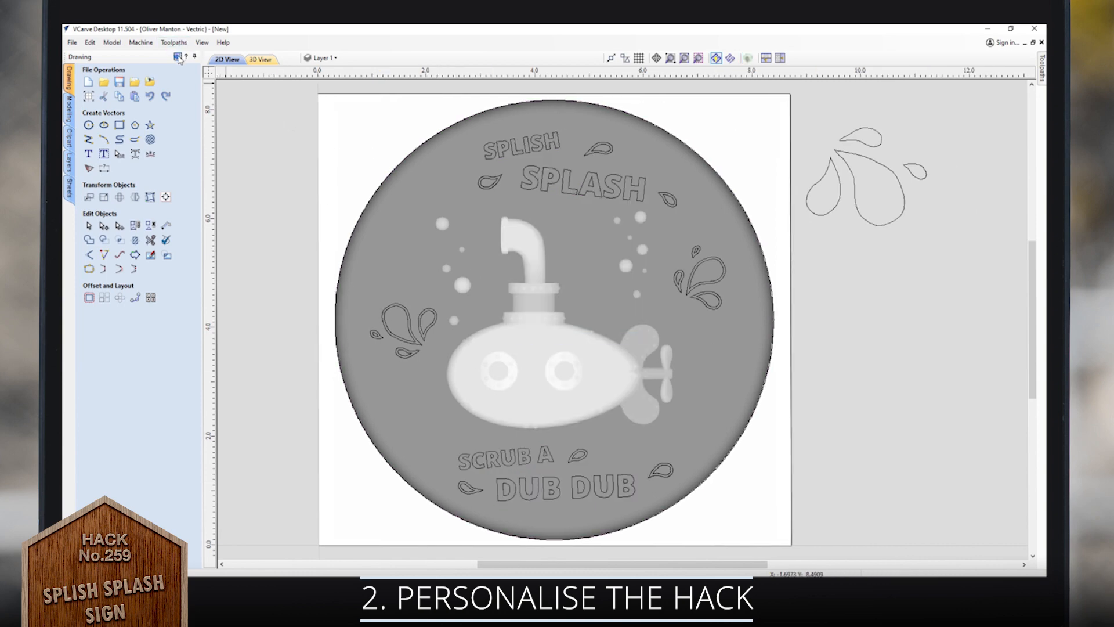
Calculate and preview a Z Level roughing toolpath named 1 - 3D Roughing with the 1/4" End Mill, Model Boundary and 0.05 inch allowance
click(780, 59)
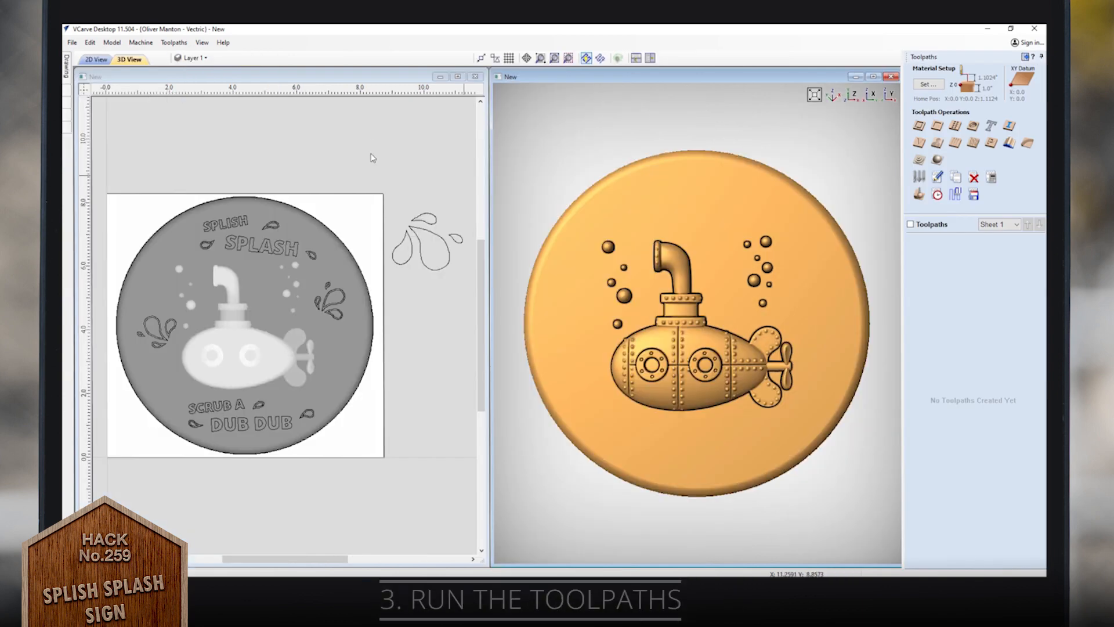
click(314, 222)
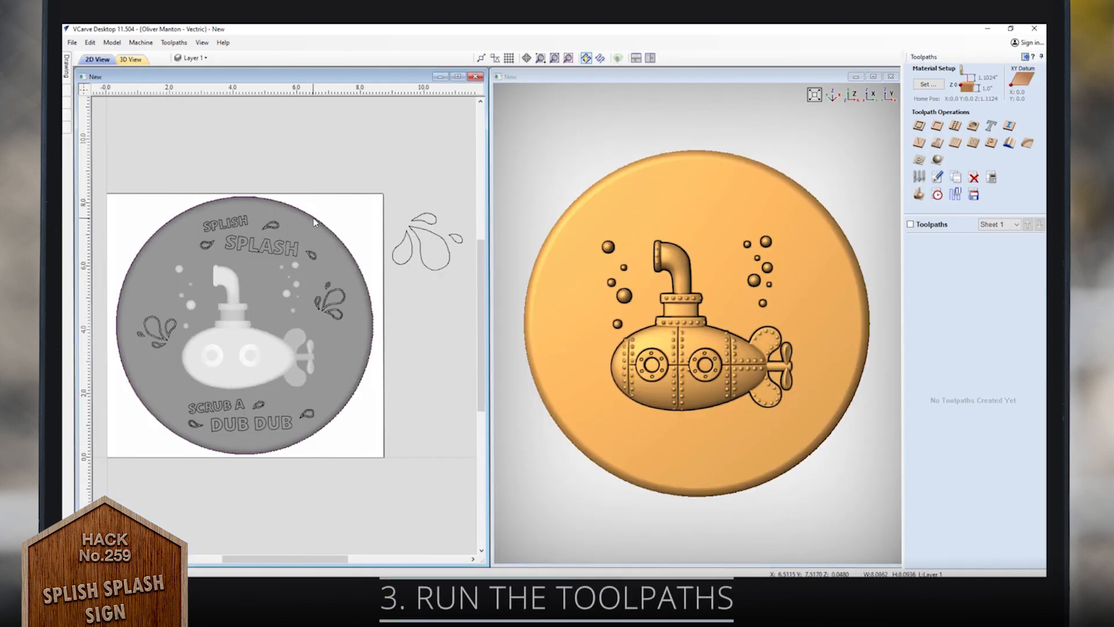
click(923, 165)
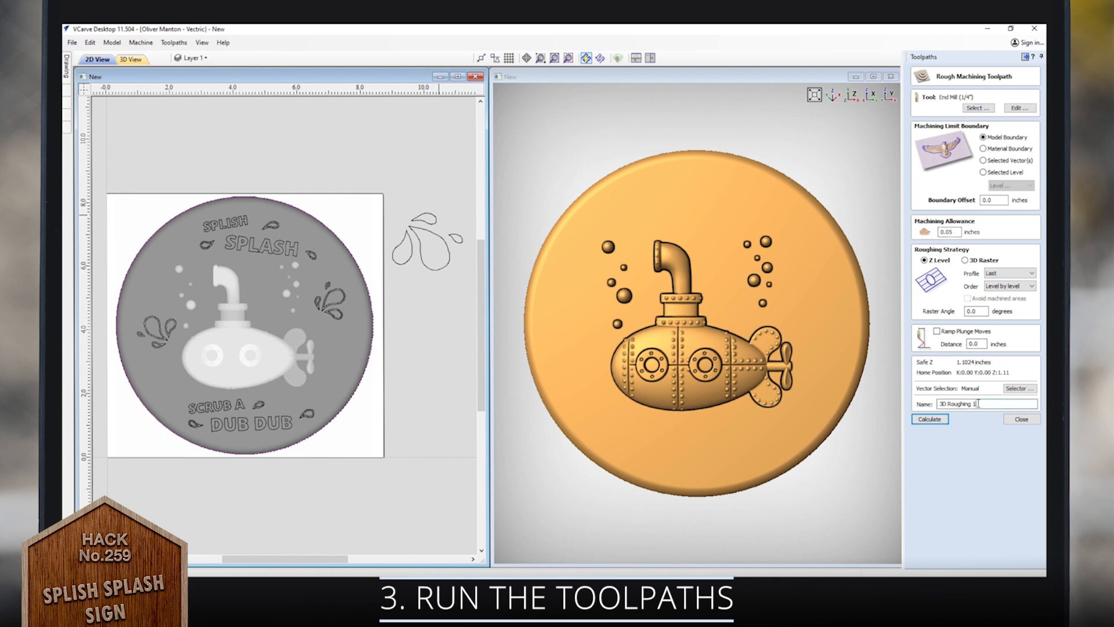
click(931, 419)
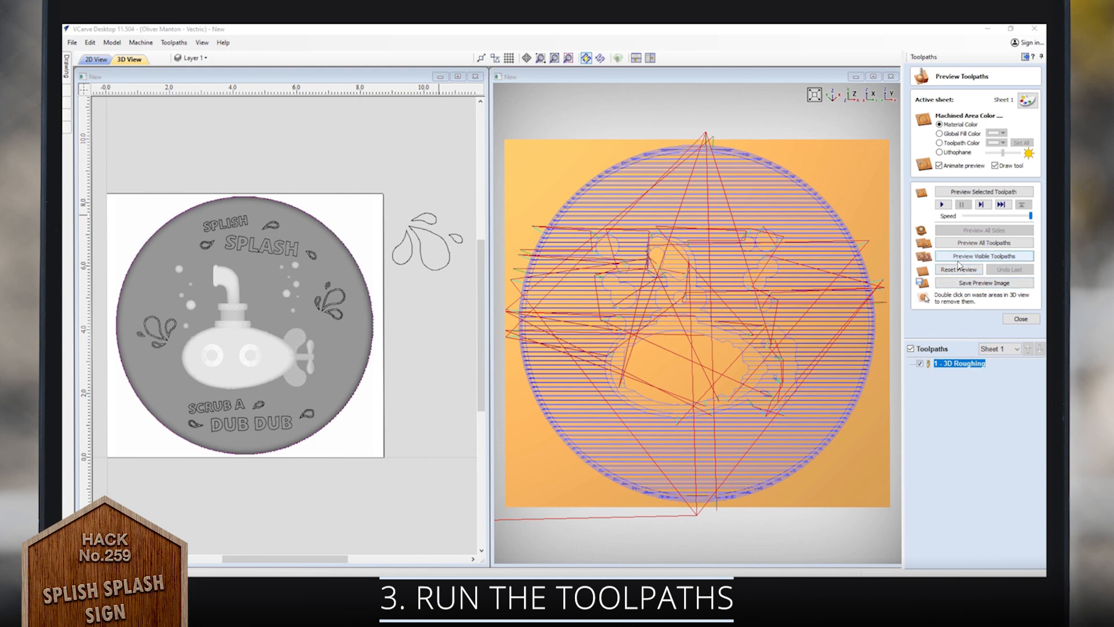
click(958, 258)
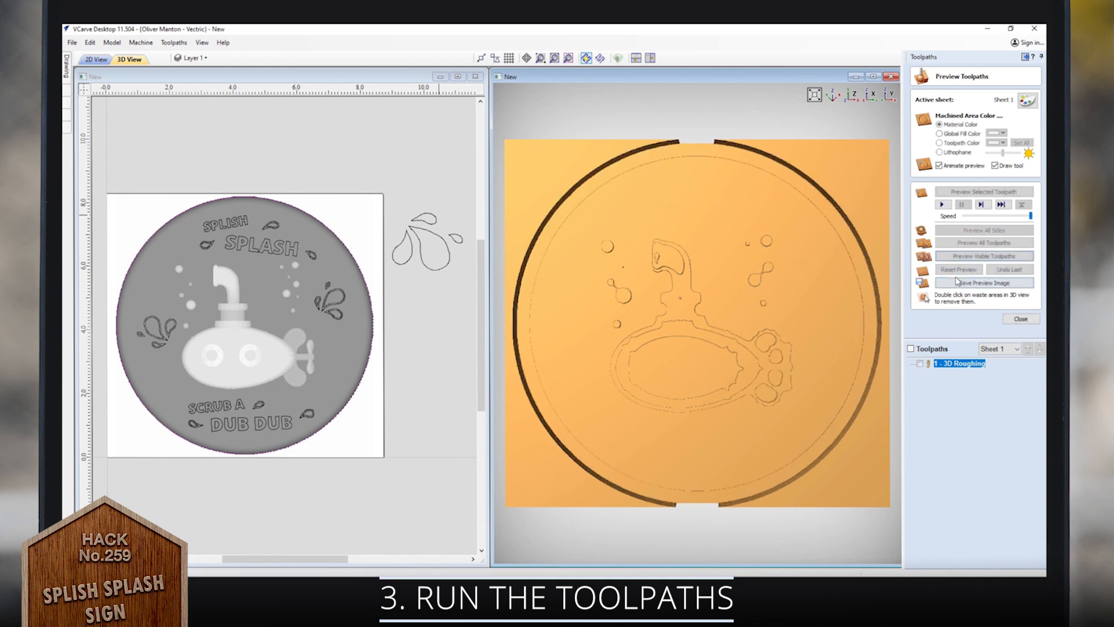
click(1008, 318)
Calculate and preview a Raster finishing toolpath named 2 - 3D Finish with the #46280-K Tapered Ball Nose, bounded by the circle with 0.13 inch offset
click(937, 162)
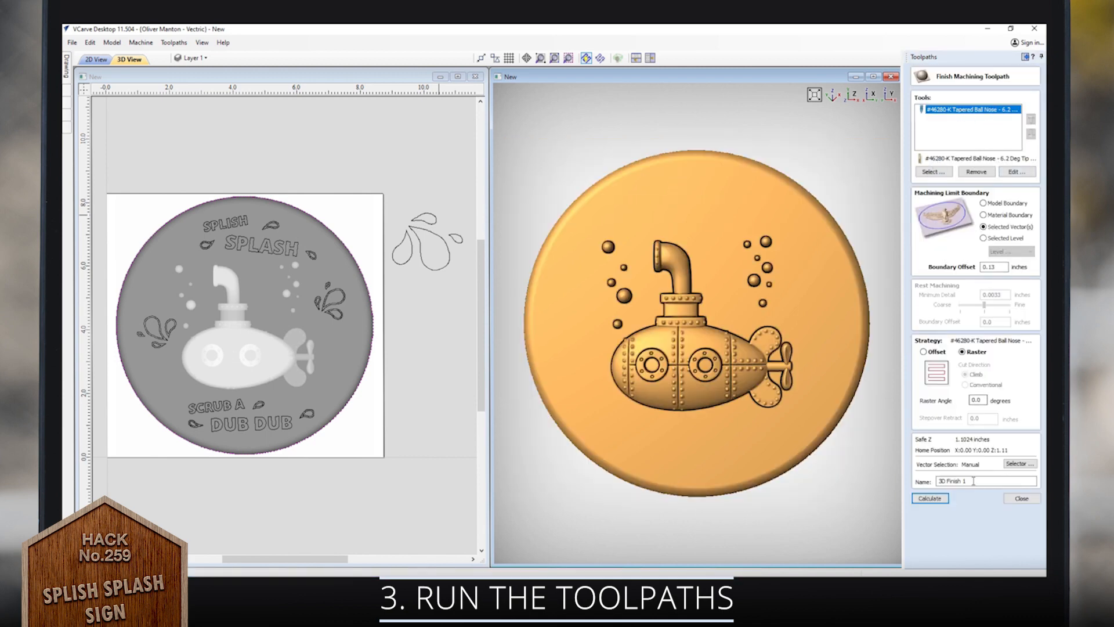
click(933, 501)
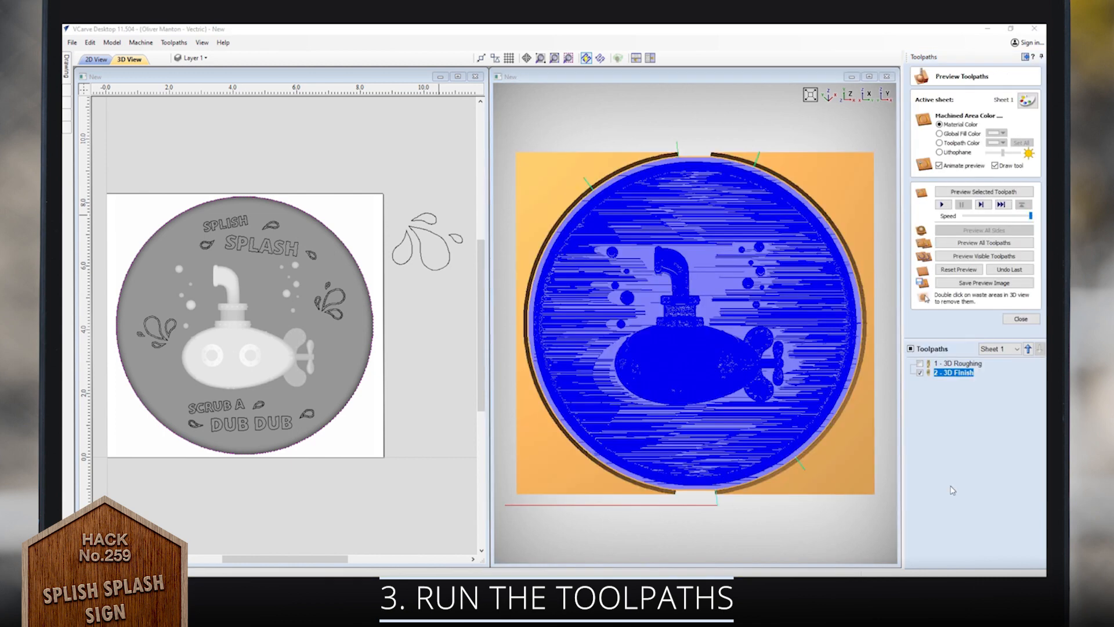
click(973, 256)
drag(739, 463, 714, 408)
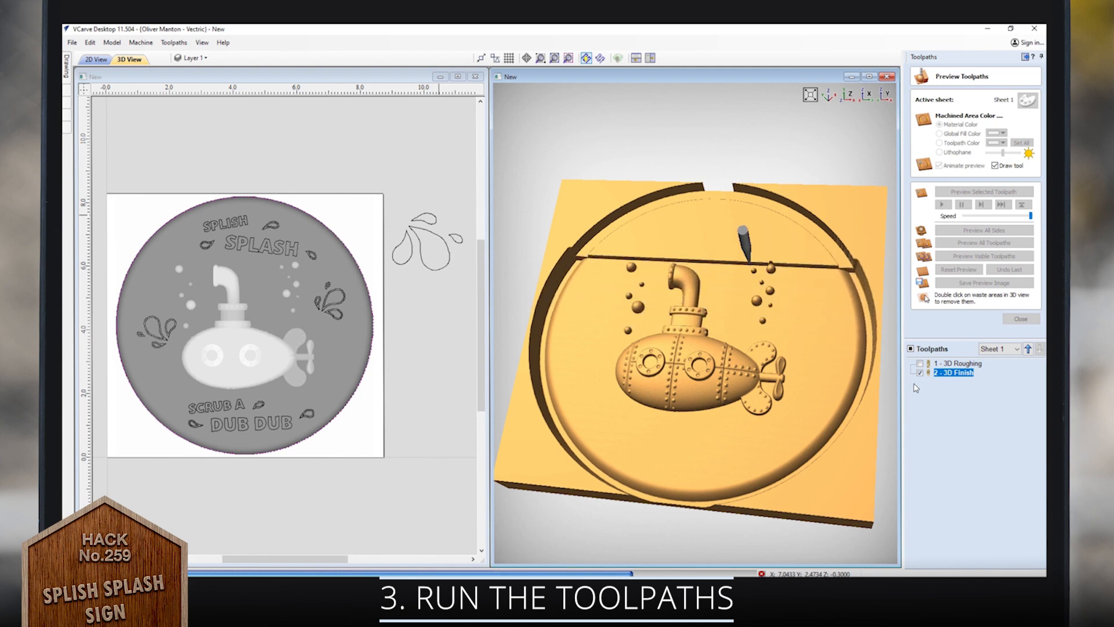
mouse_move(656, 372)
mouse_down()
mouse_move(656, 421)
mouse_move(673, 394)
mouse_move(658, 378)
mouse_up()
scroll(657, 378, up, 6)
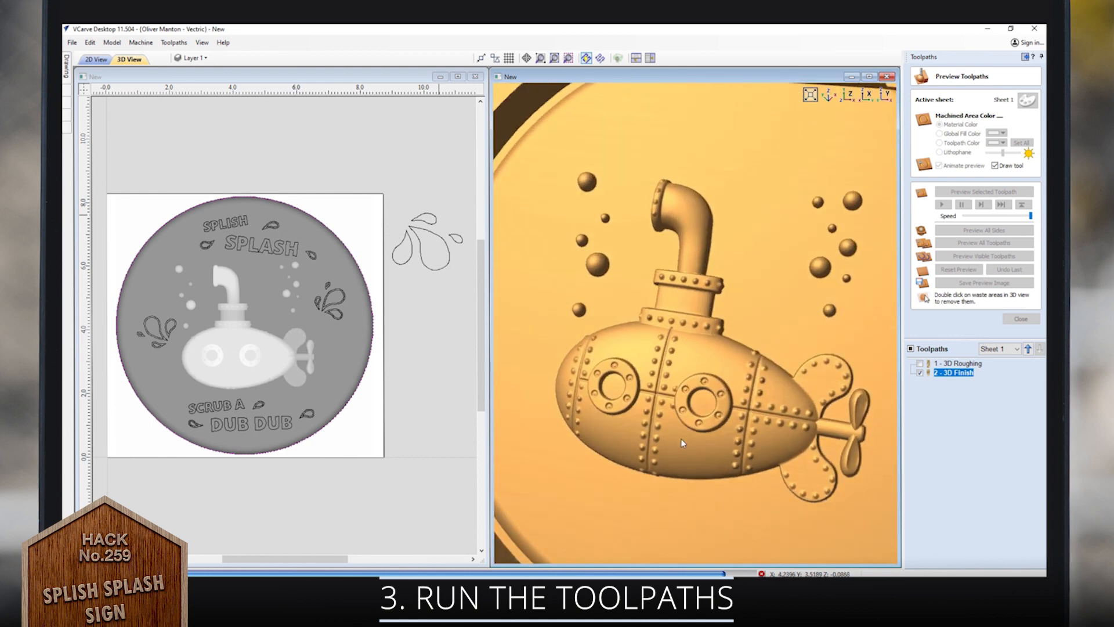
scroll(721, 443, down, 5)
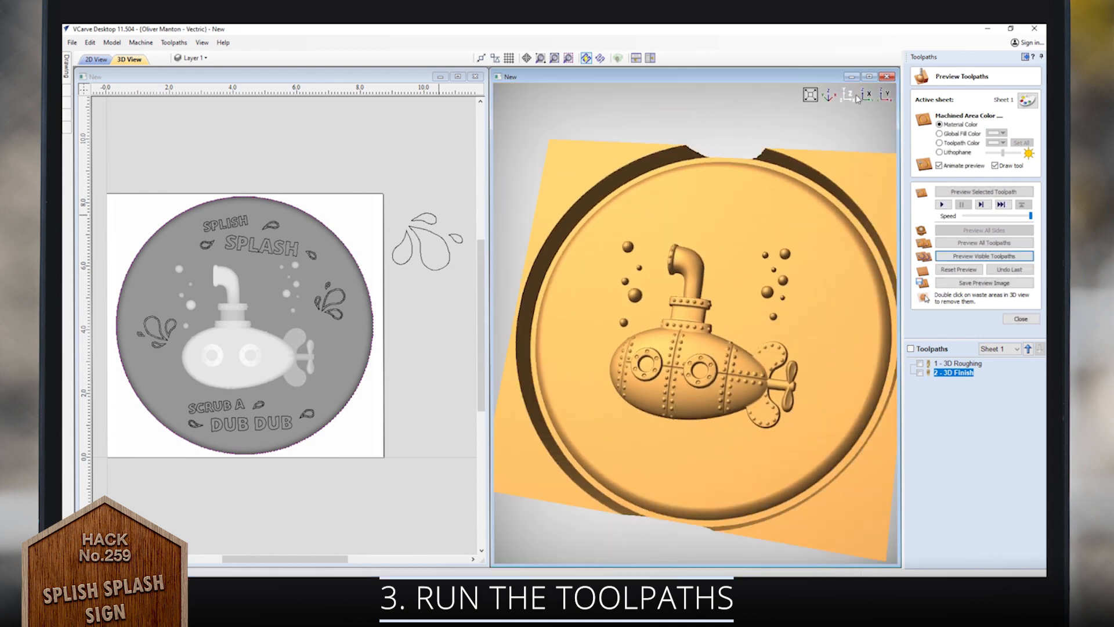
click(848, 95)
click(1021, 319)
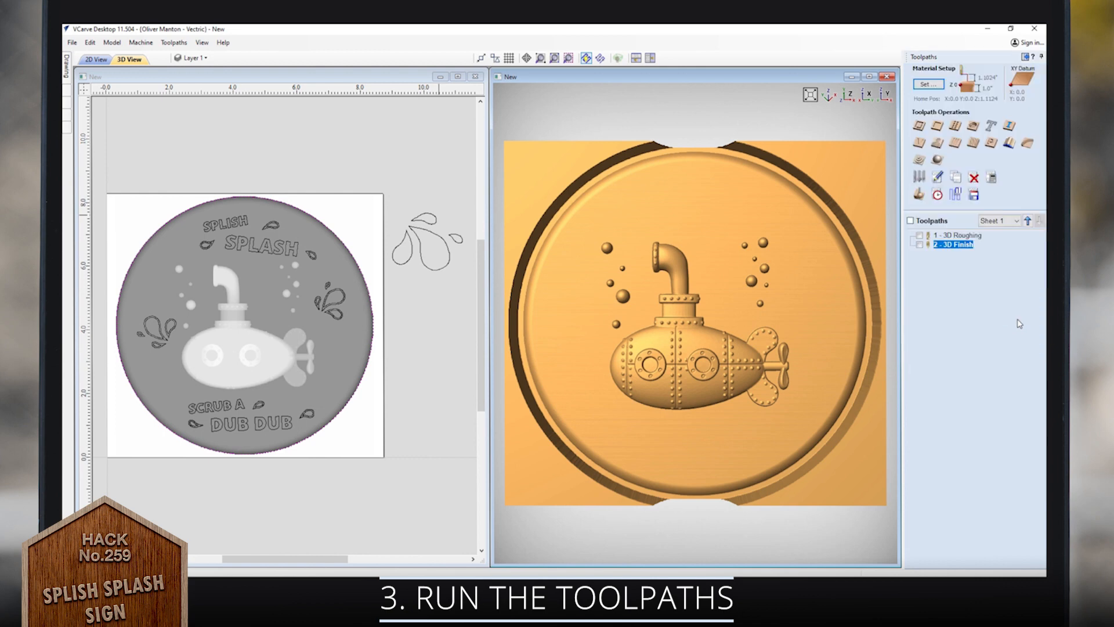
Calculate and preview a V-Carve toolpath named 3 - V-Carve for the texts and drops with the 60° V groove tool, projected onto the 3D model
click(225, 227)
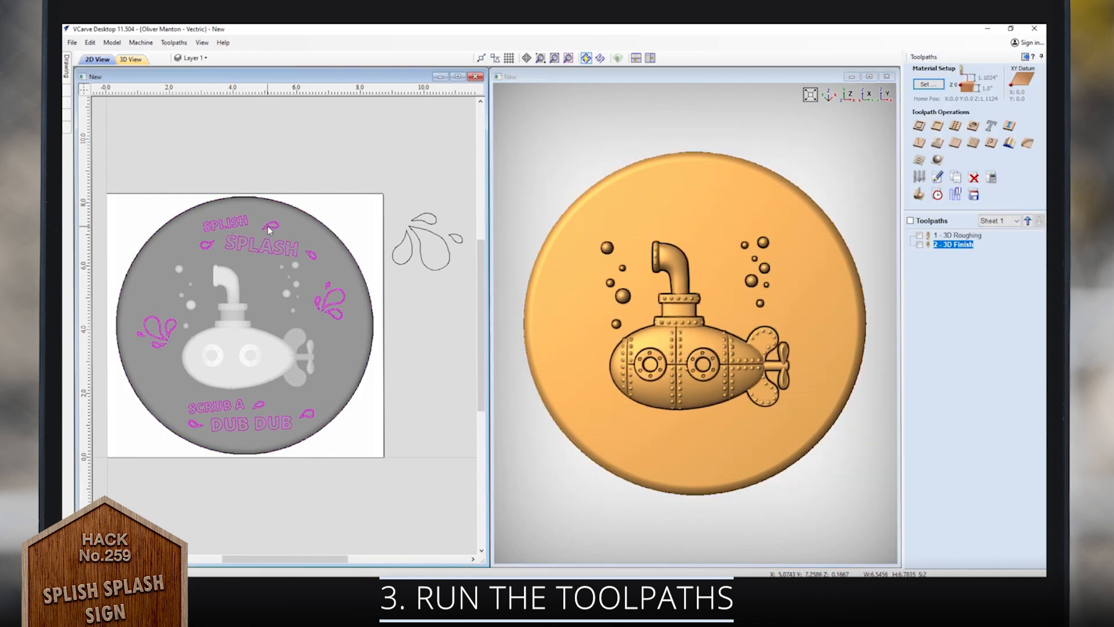
click(919, 144)
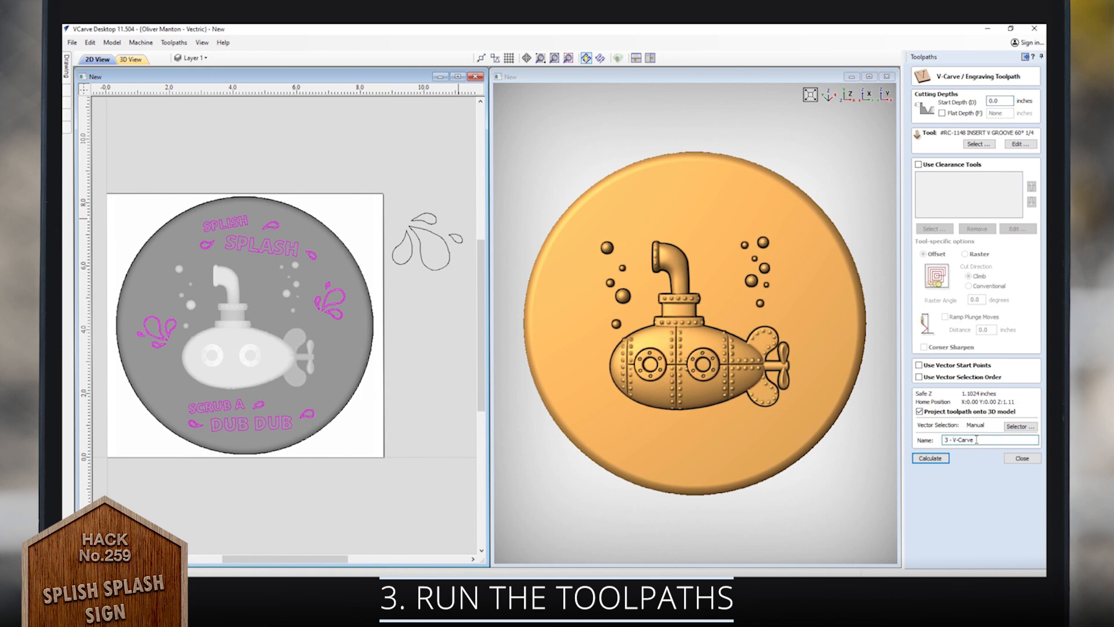
click(940, 459)
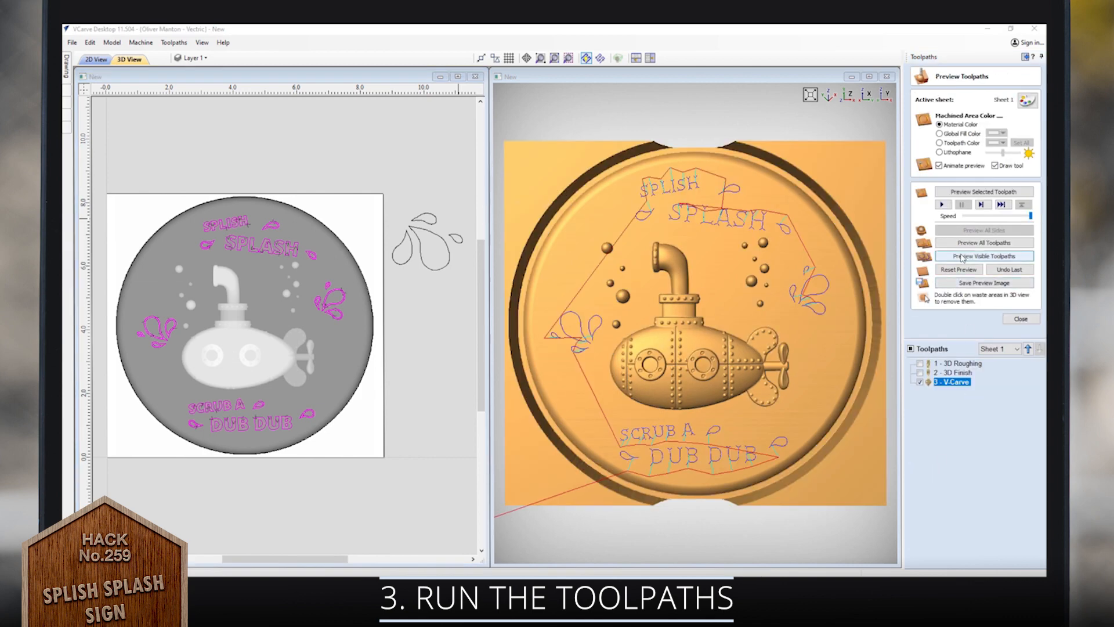
click(963, 257)
drag(802, 413, 509, 299)
click(847, 98)
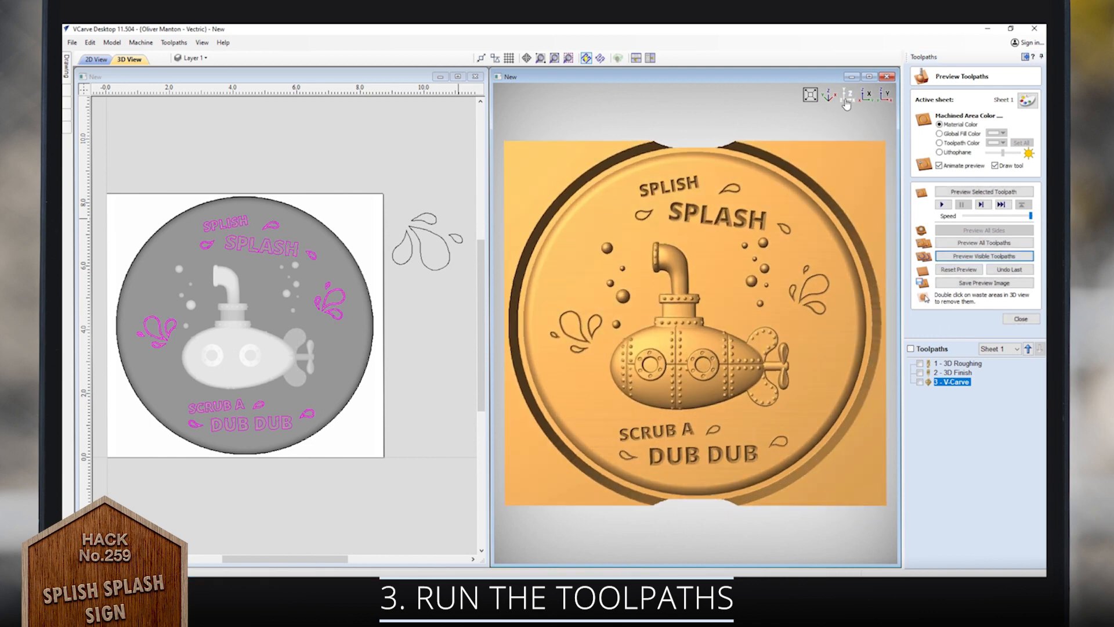
Calculate and preview a profile toolpath named 4 - Profile outside the circle with the 1/4" End Mill and cut depth Z+0.02
click(341, 240)
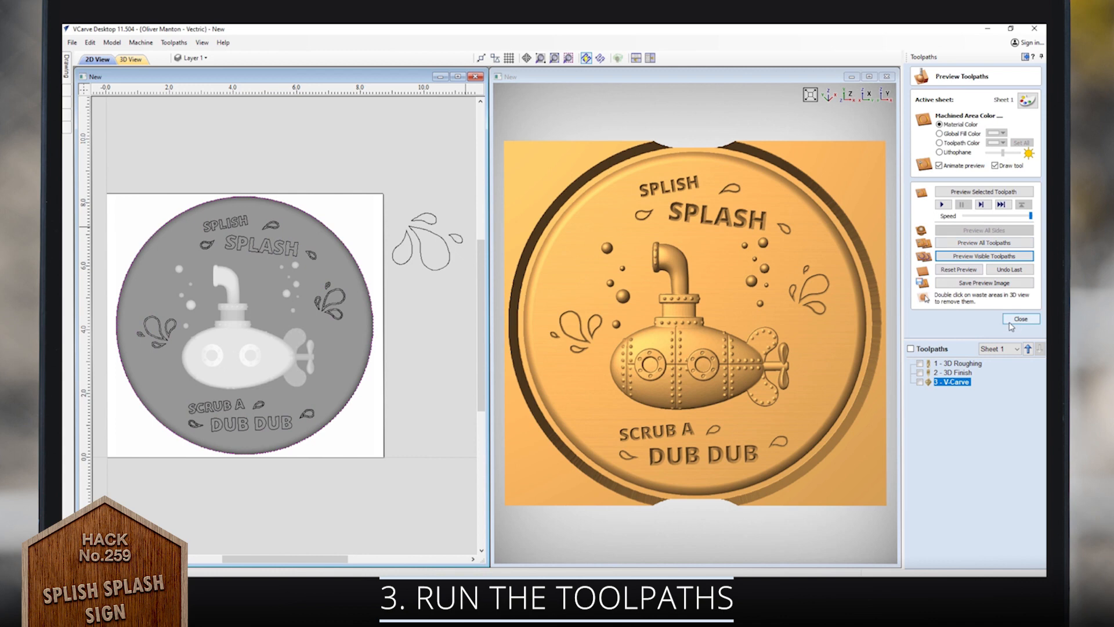
click(1013, 319)
click(920, 126)
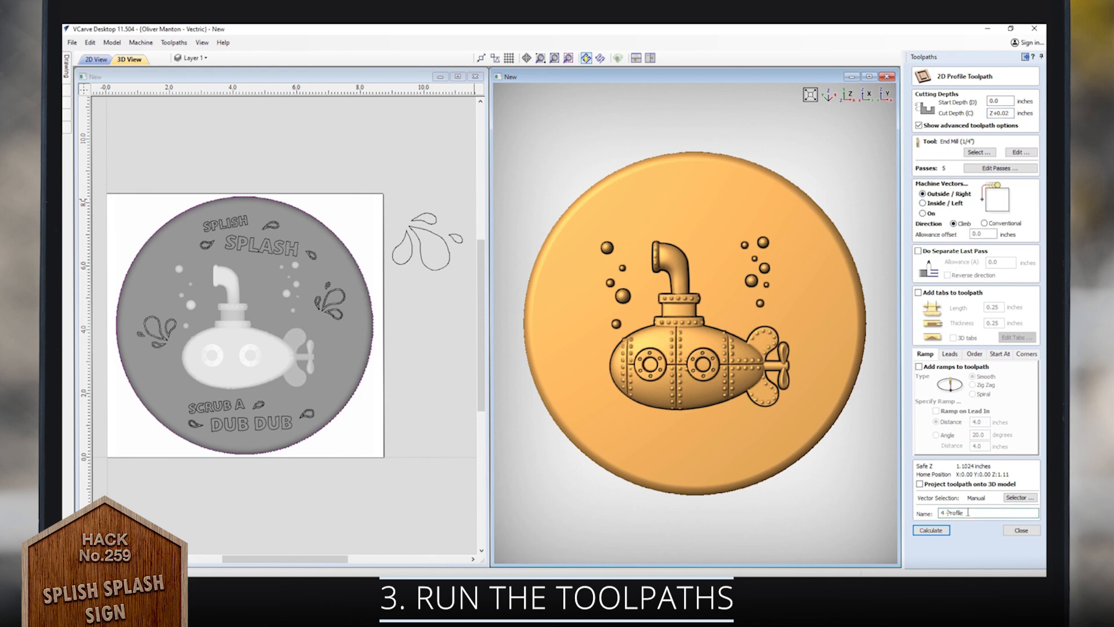
click(931, 530)
click(530, 366)
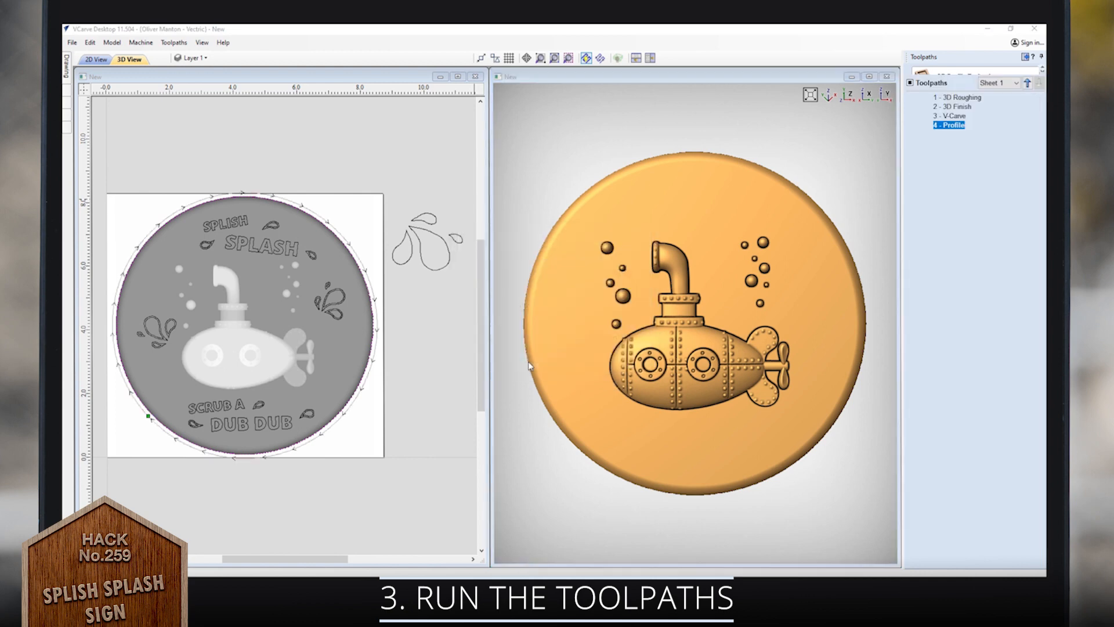
click(948, 256)
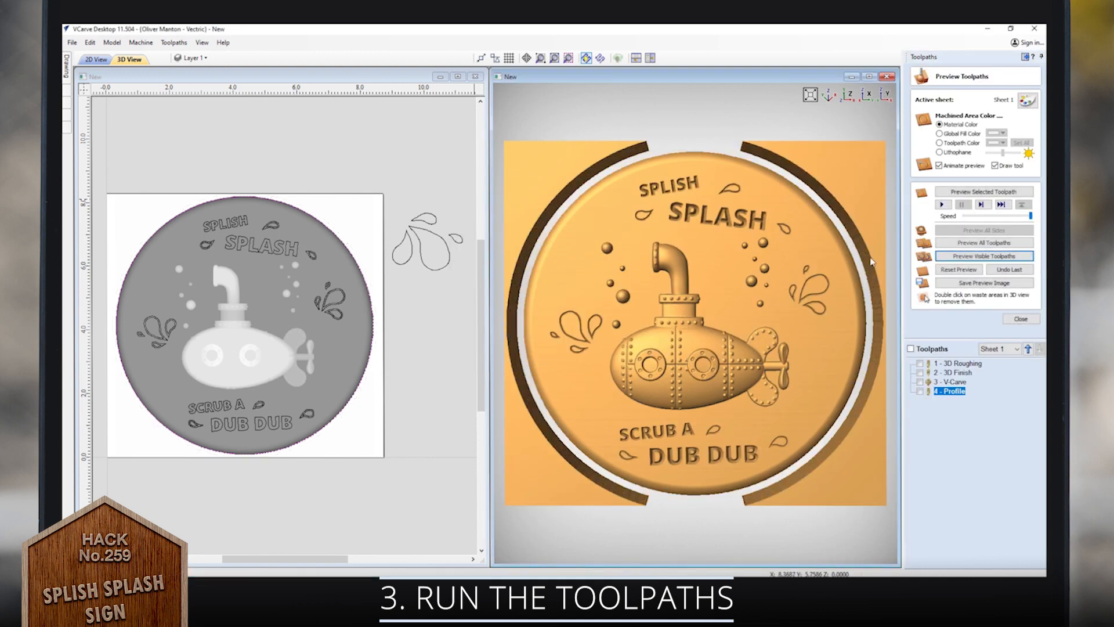
Enlarge the 3D view and examine the finished round sign preview from a tilted angle
click(869, 76)
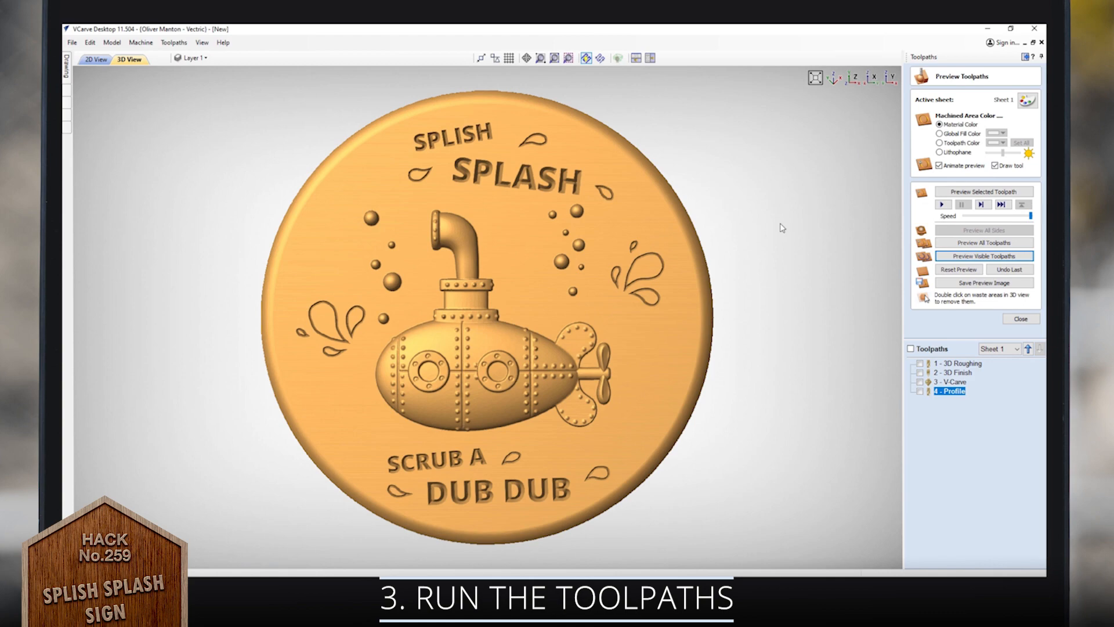
drag(583, 362, 557, 273)
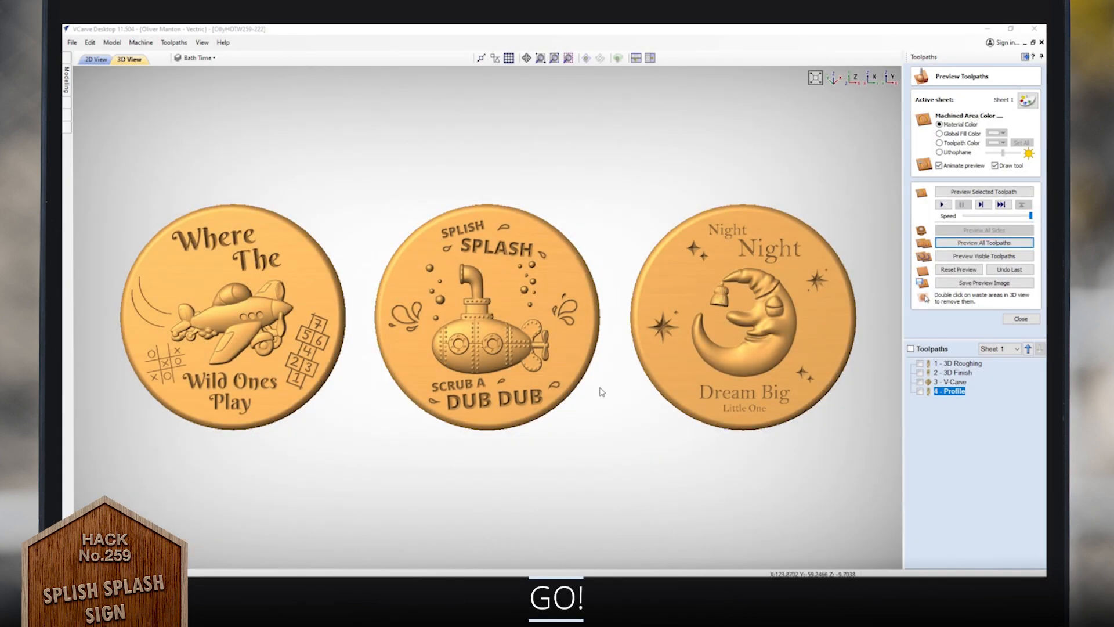
drag(510, 378, 473, 347)
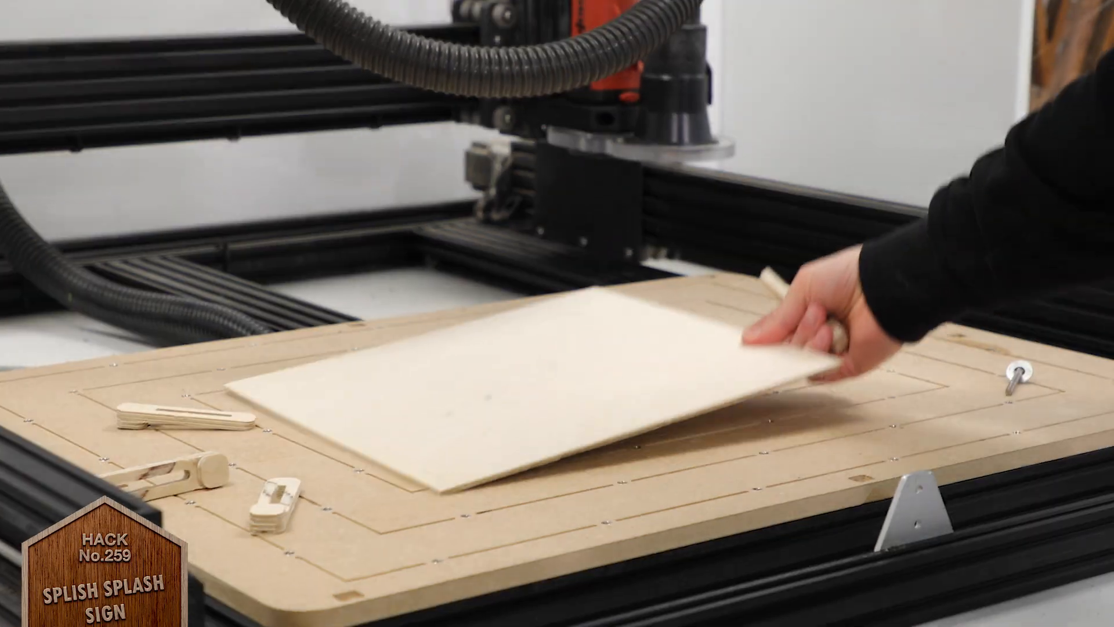